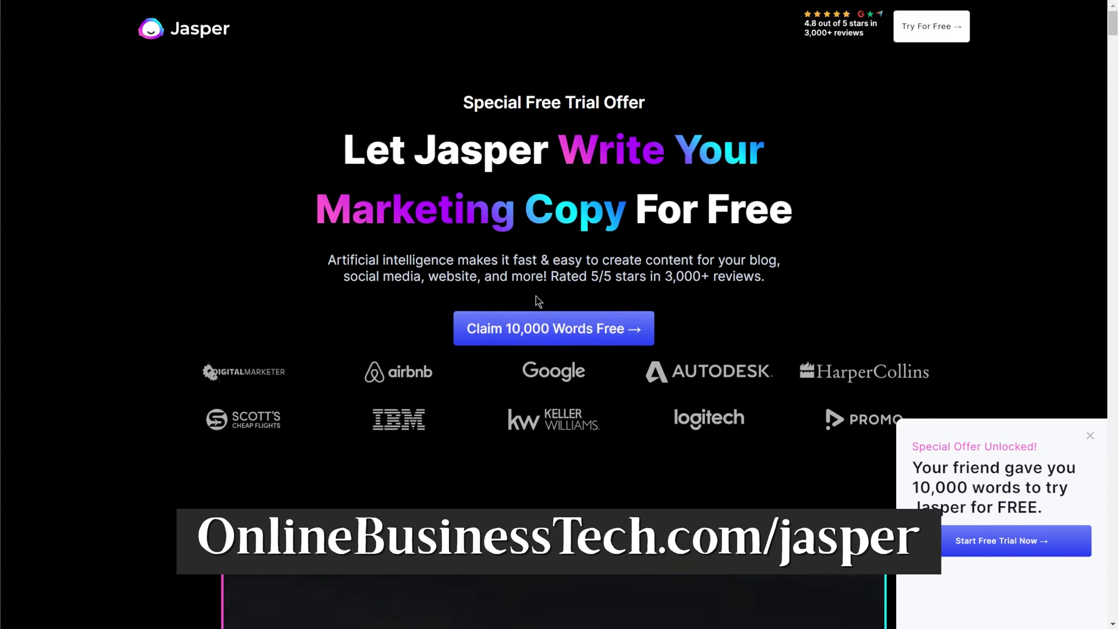
# Step: Claim the 10,000 free words and enter the sign-up first name, last name and e-mail
pyautogui.click(592, 331)
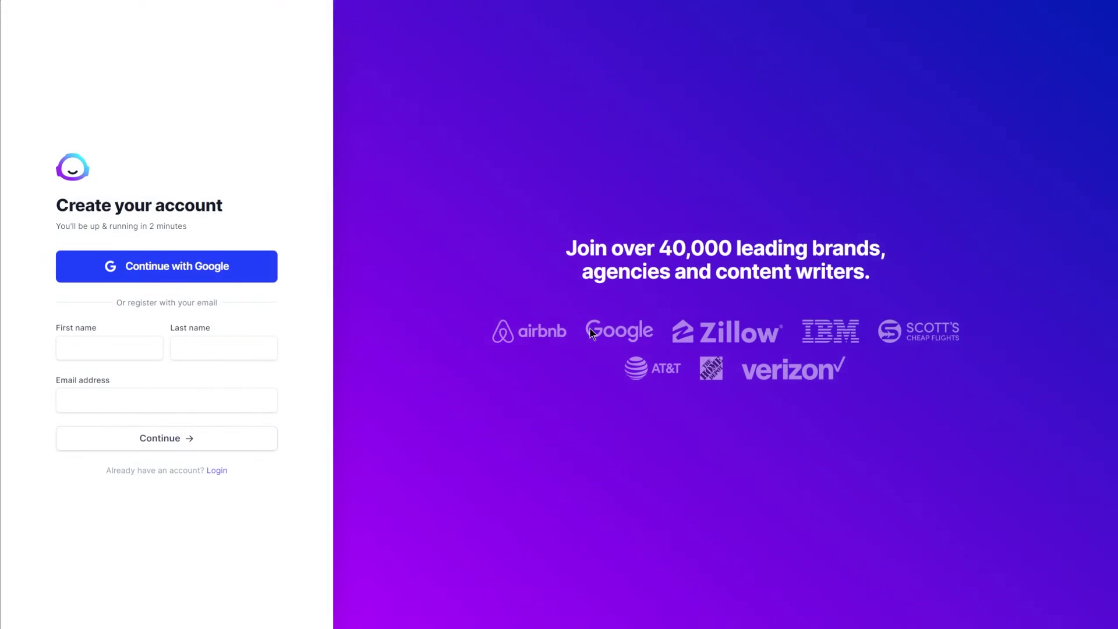
pyautogui.click(155, 344)
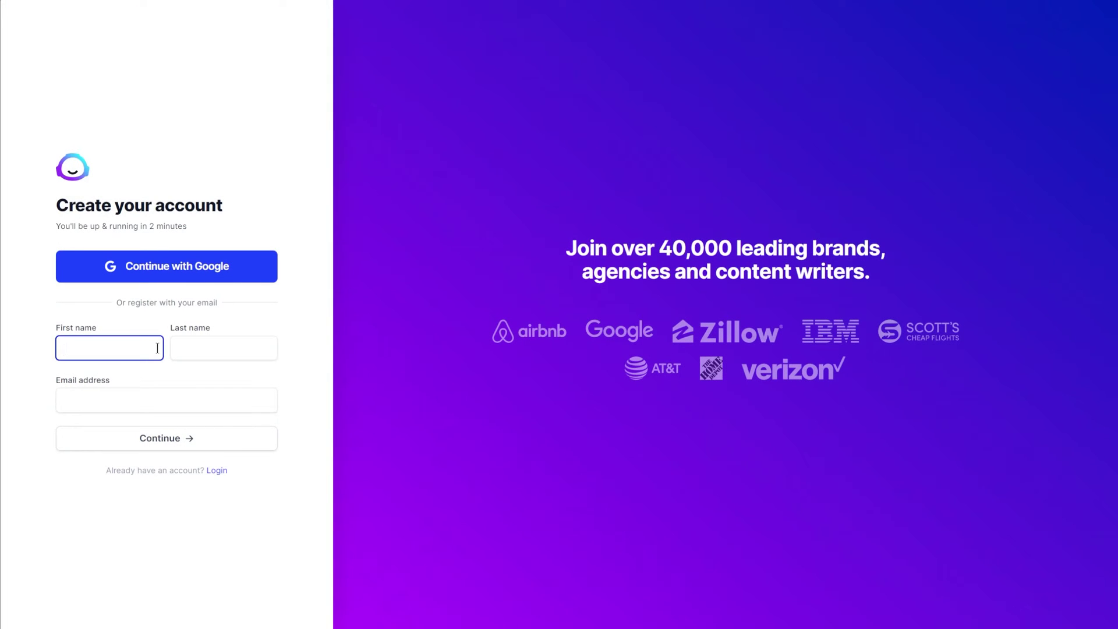
pyautogui.press('Tab')
pyautogui.press('Tab')
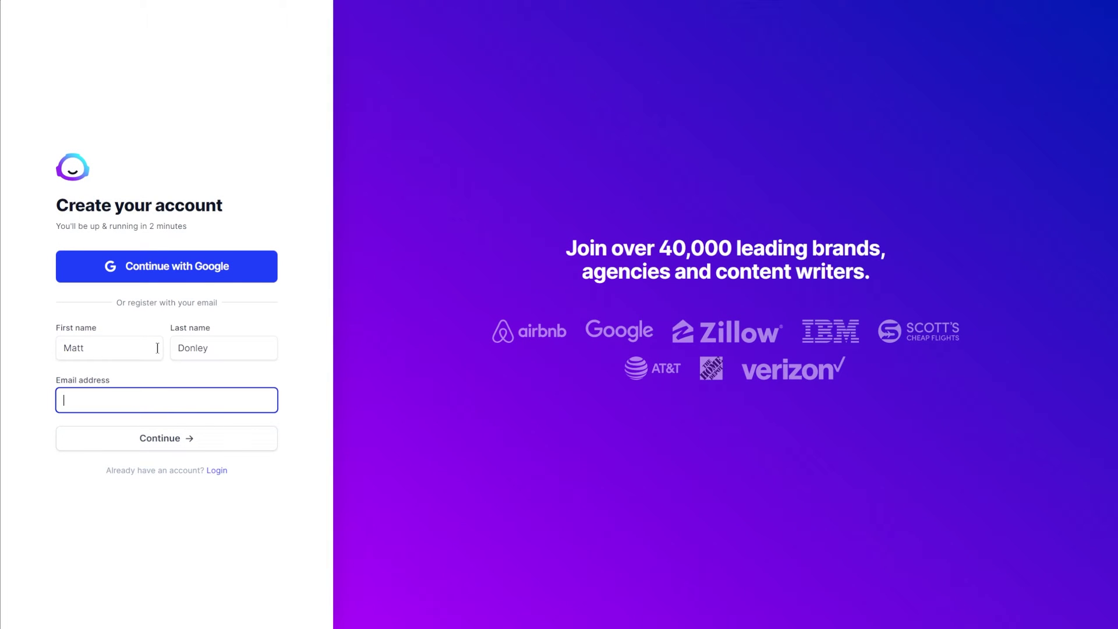
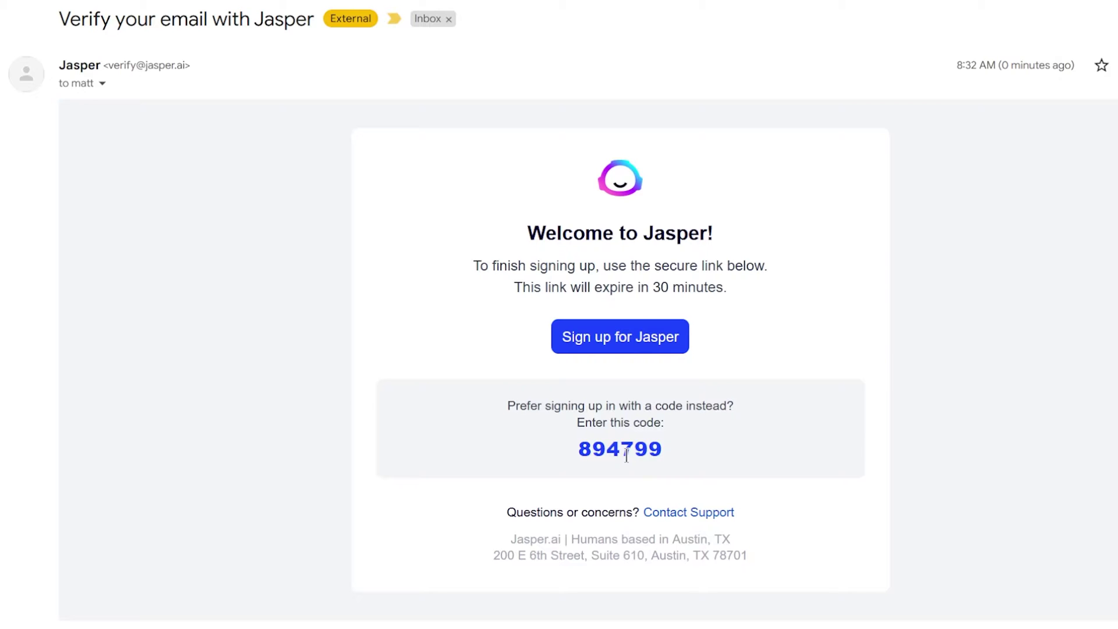
# Step: Copy the emailed verification code, paste it in, and confirm the OnlineBusinessTech company domain
pyautogui.doubleClick(621, 448)
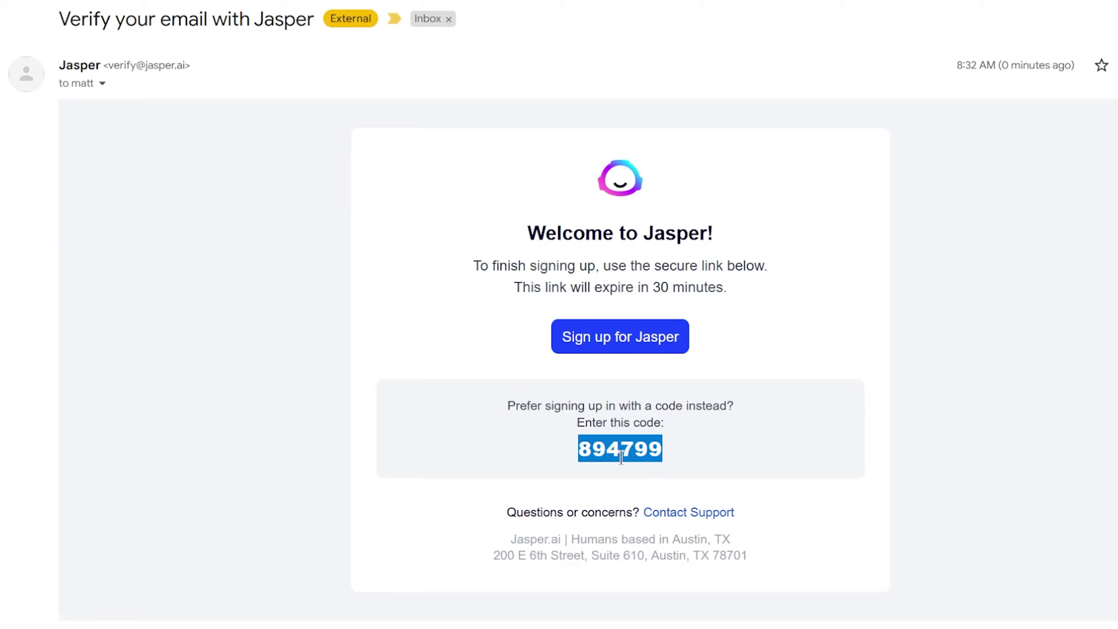
pyautogui.rightClick(620, 452)
pyautogui.click(663, 466)
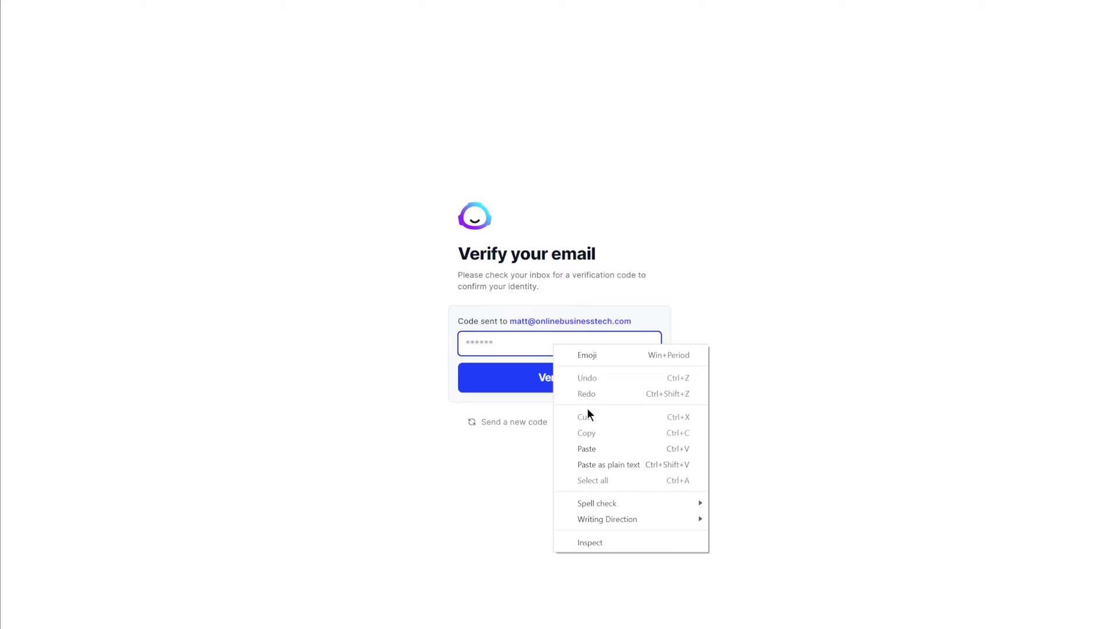
pyautogui.click(589, 449)
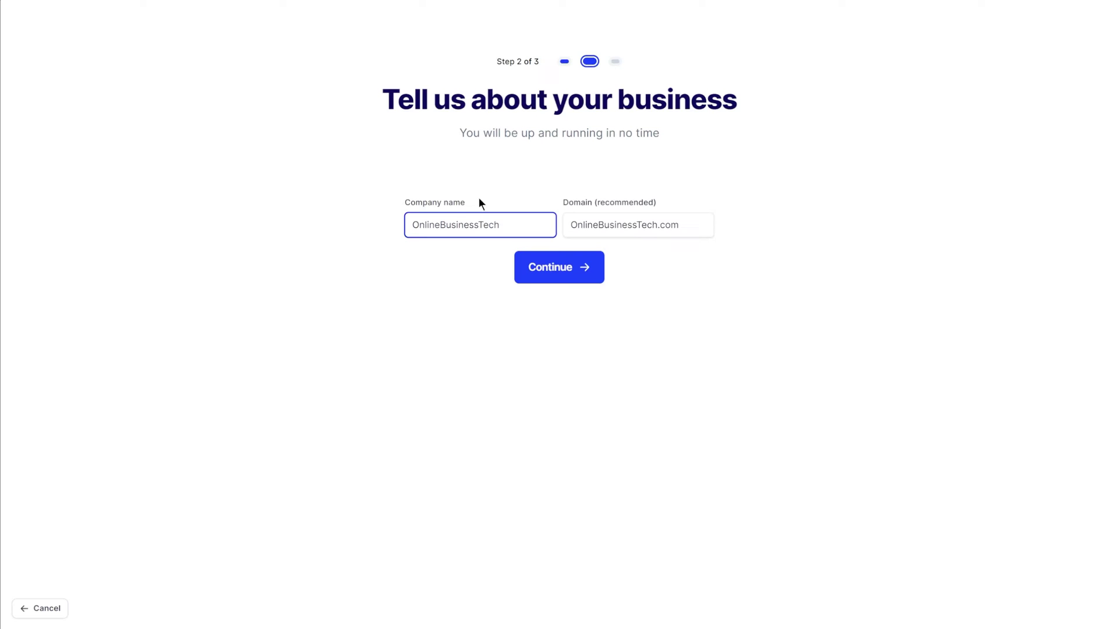
pyautogui.click(628, 224)
pyautogui.click(559, 267)
# Step: Choose Blog posts, Social posts and Website content as planned uses, then pass the reCAPTCHA
pyautogui.click(457, 233)
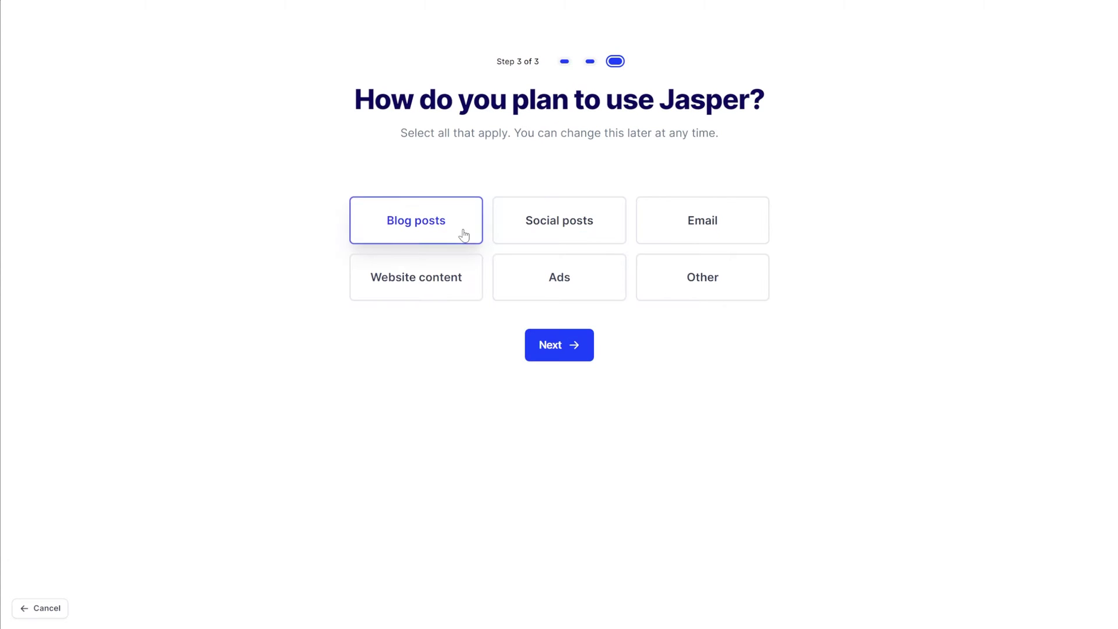
pyautogui.click(525, 226)
pyautogui.click(457, 277)
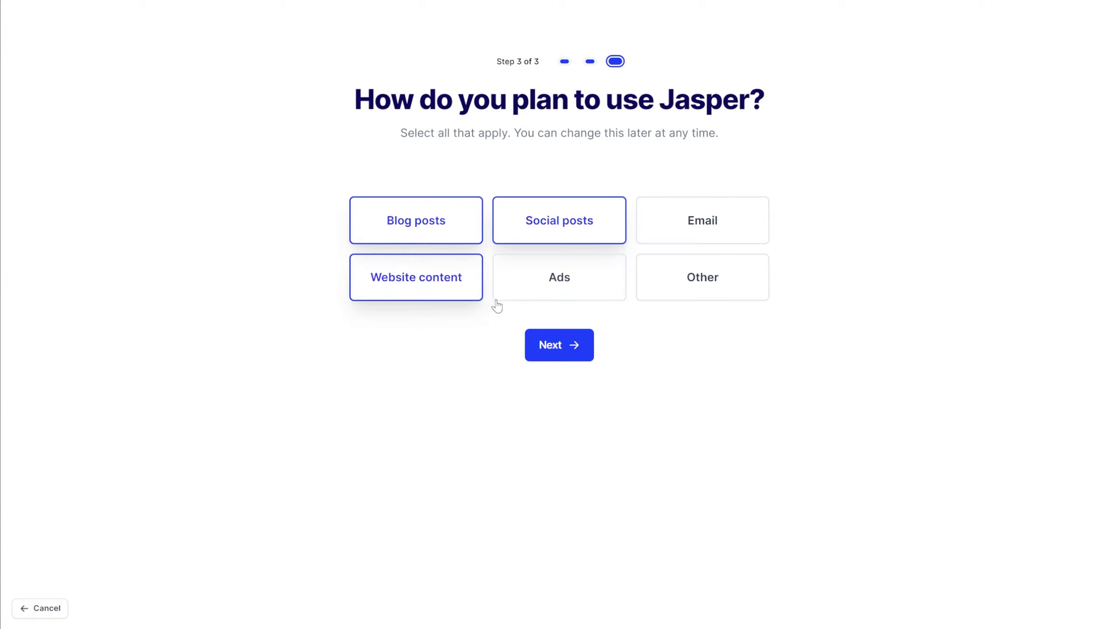
pyautogui.click(561, 352)
pyautogui.click(479, 222)
pyautogui.click(575, 289)
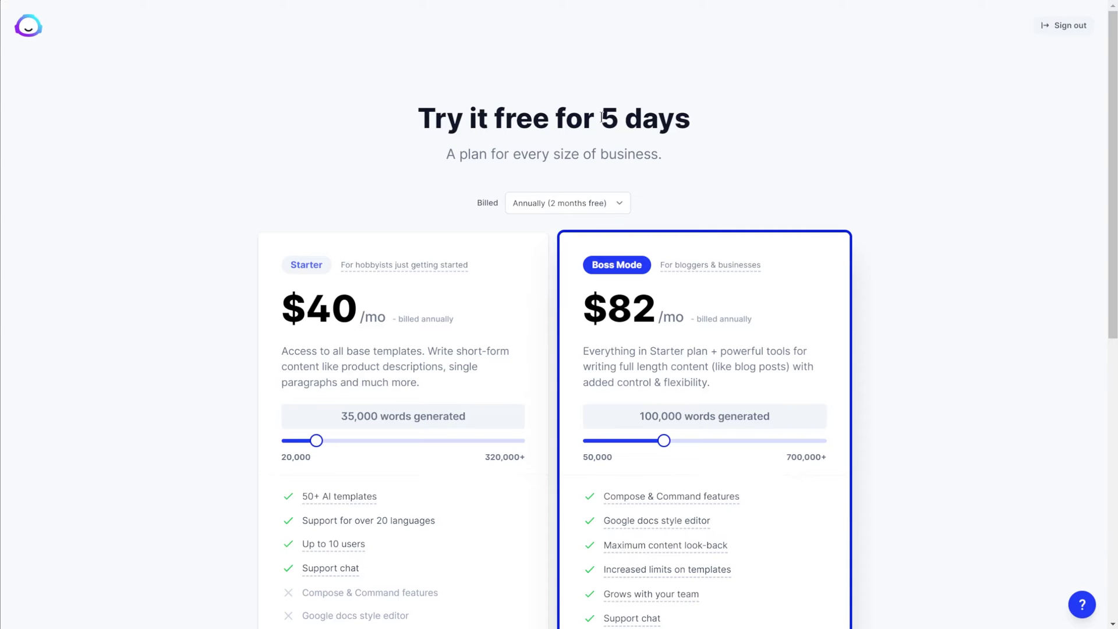
pyautogui.moveTo(602, 117); pyautogui.dragTo(691, 128)
pyautogui.click(767, 134)
pyautogui.scroll(-1, 689, 192)
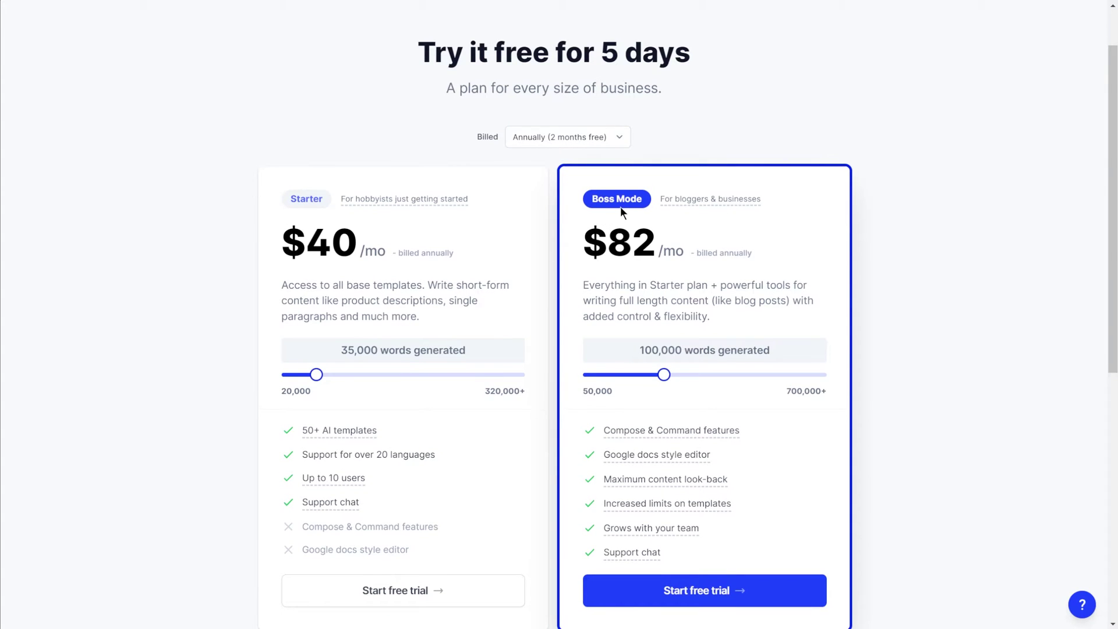
pyautogui.scroll(-1, 921, 350)
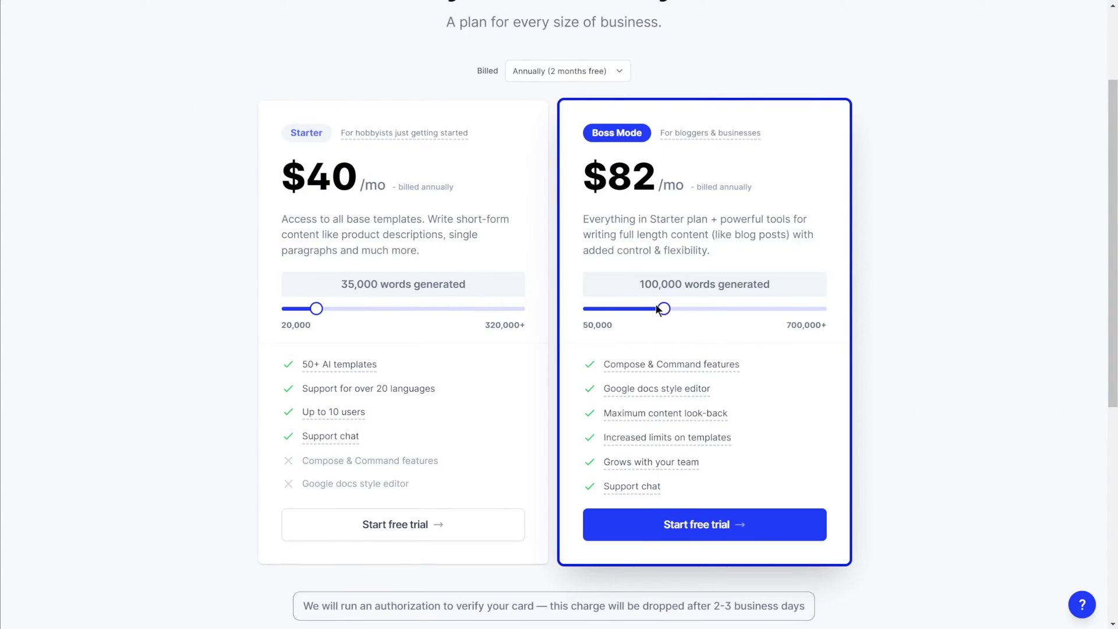
# Step: Drag Boss Mode down to 50,000 words, and drag Starter from 20,000 ($24) up to 60,000 words
pyautogui.moveTo(665, 311); pyautogui.dragTo(549, 318)
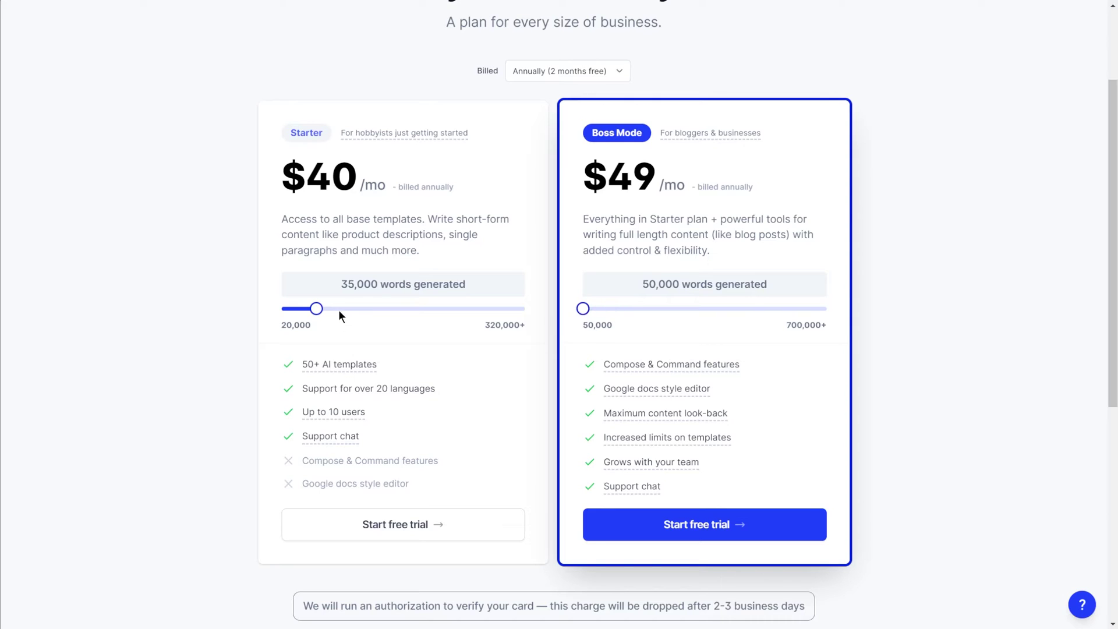
pyautogui.moveTo(315, 315); pyautogui.dragTo(268, 317)
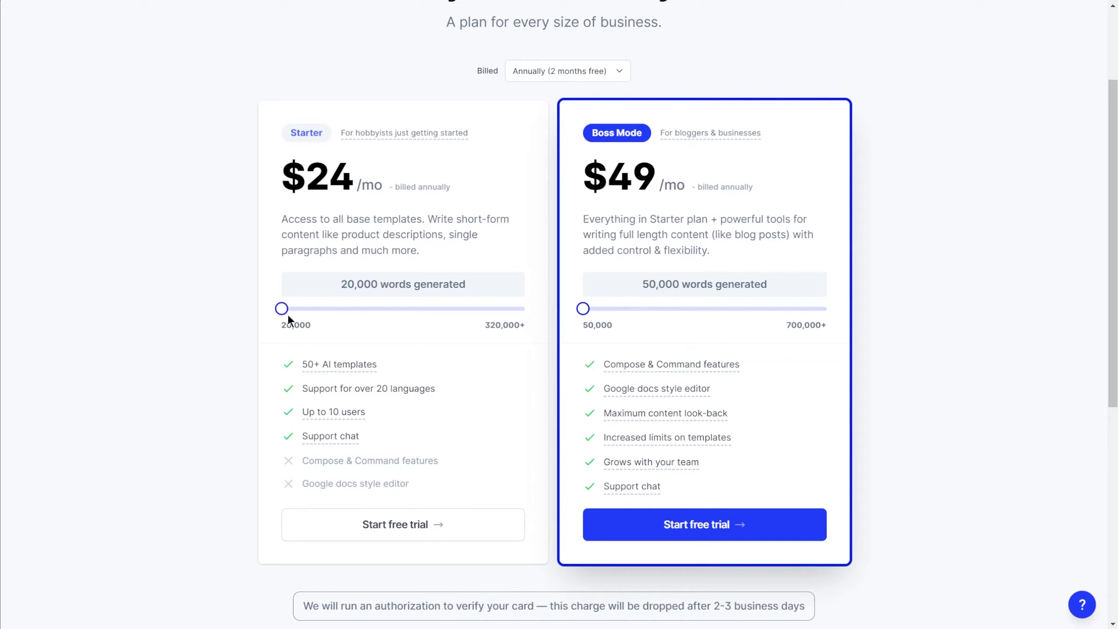
pyautogui.doubleClick(322, 187)
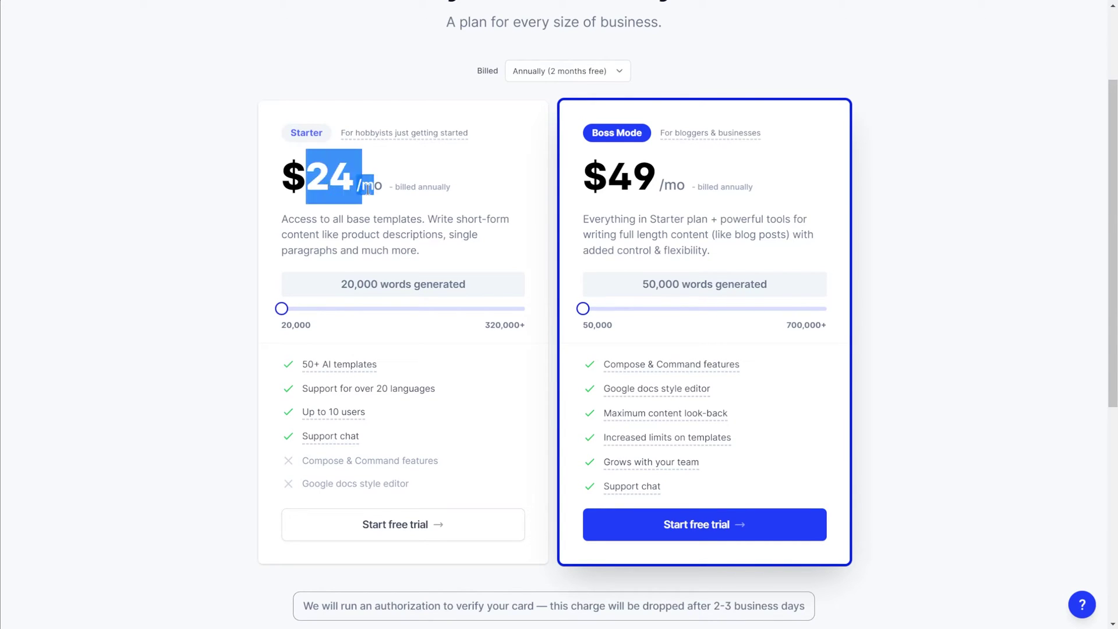
pyautogui.click(397, 234)
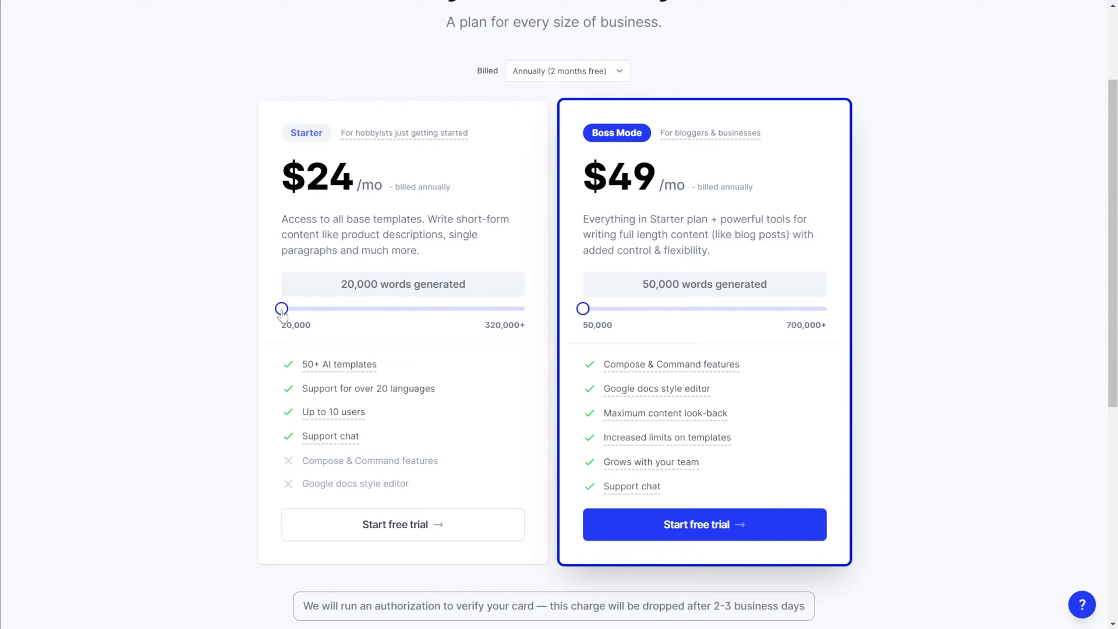
pyautogui.moveTo(281, 310); pyautogui.dragTo(342, 312)
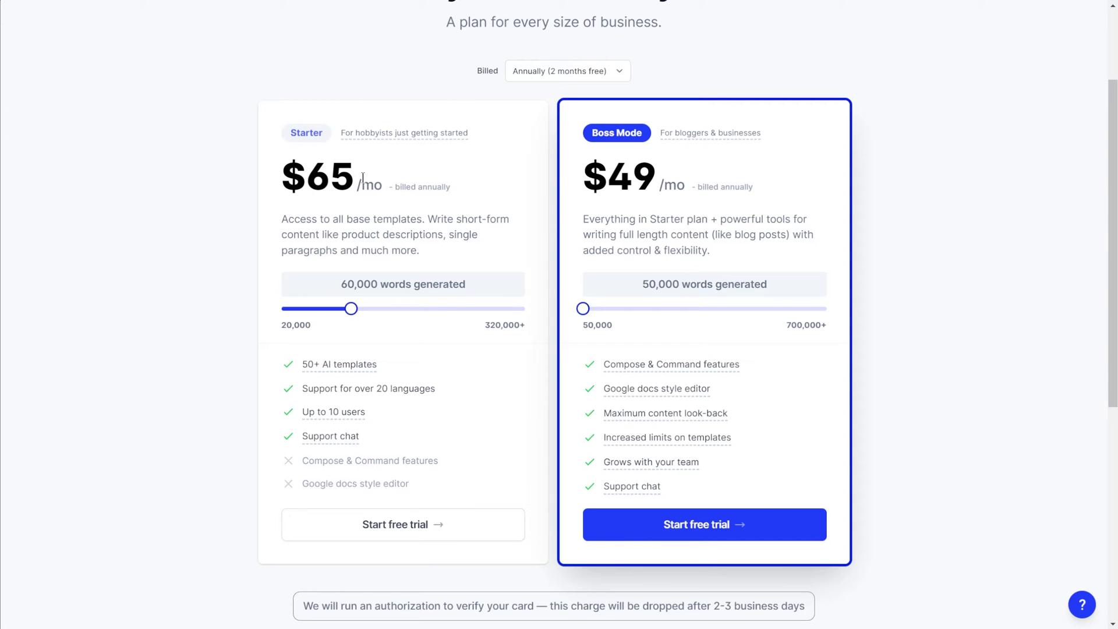
pyautogui.moveTo(349, 313); pyautogui.dragTo(350, 311)
# Step: Highlight and clear the card authorization notice below the plans, then return to the plan cards
pyautogui.scroll(1, 903, 364)
pyautogui.scroll(-1, 899, 365)
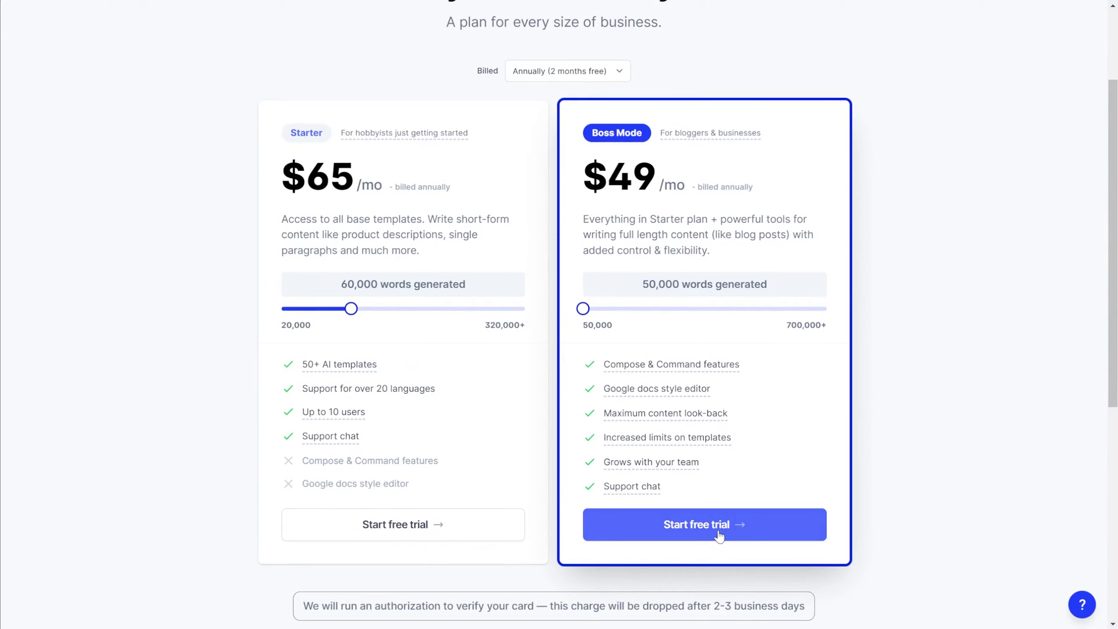
pyautogui.scroll(-1, 729, 536)
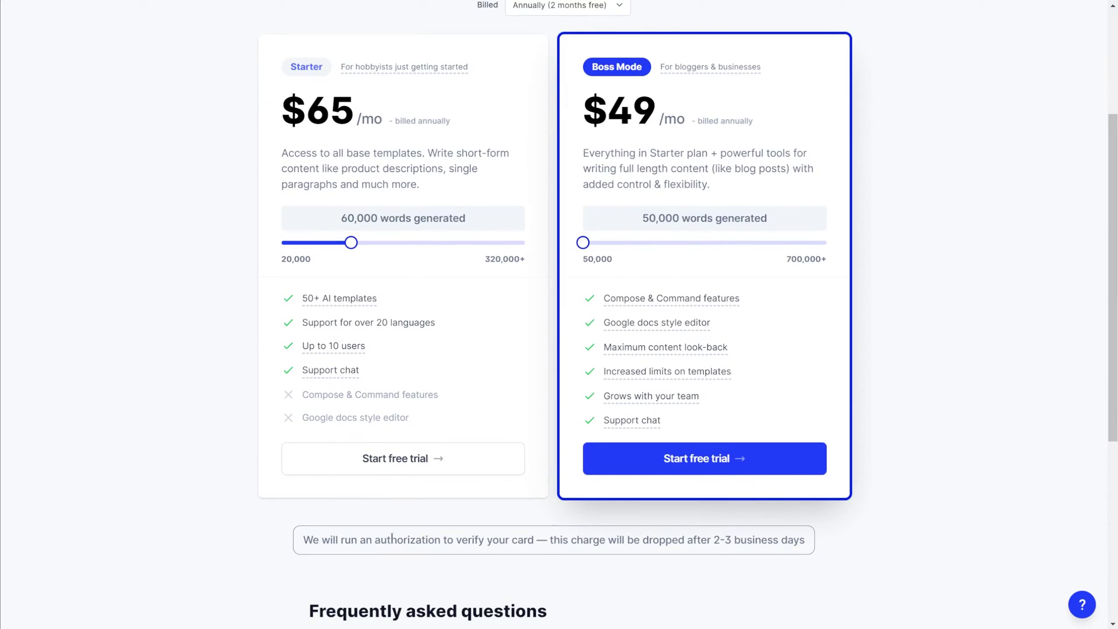
pyautogui.moveTo(305, 540); pyautogui.dragTo(805, 549)
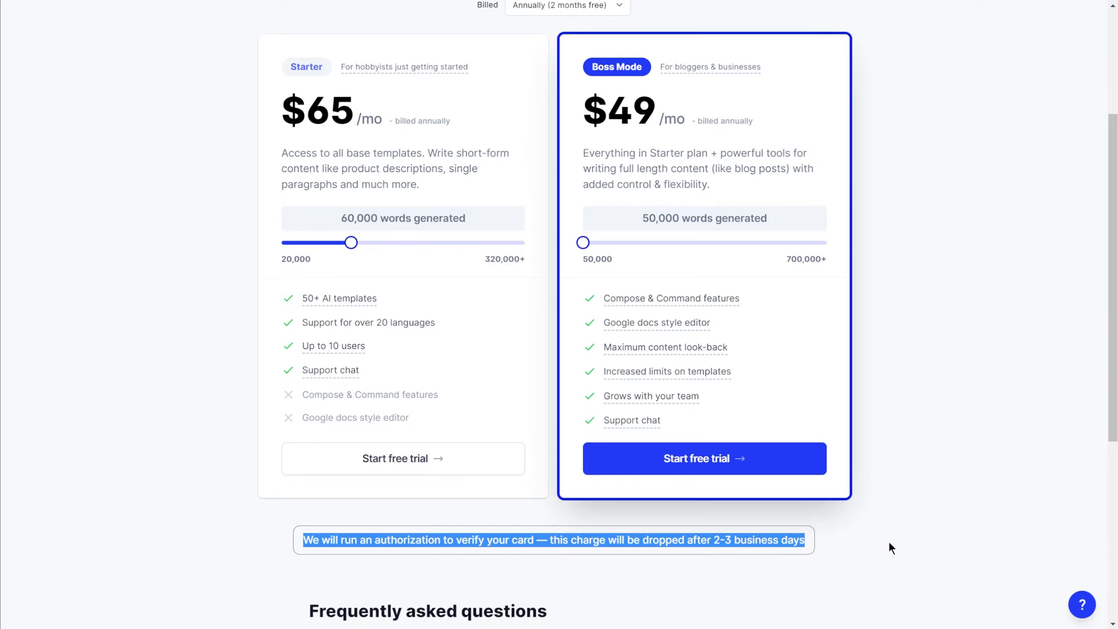
pyautogui.click(497, 559)
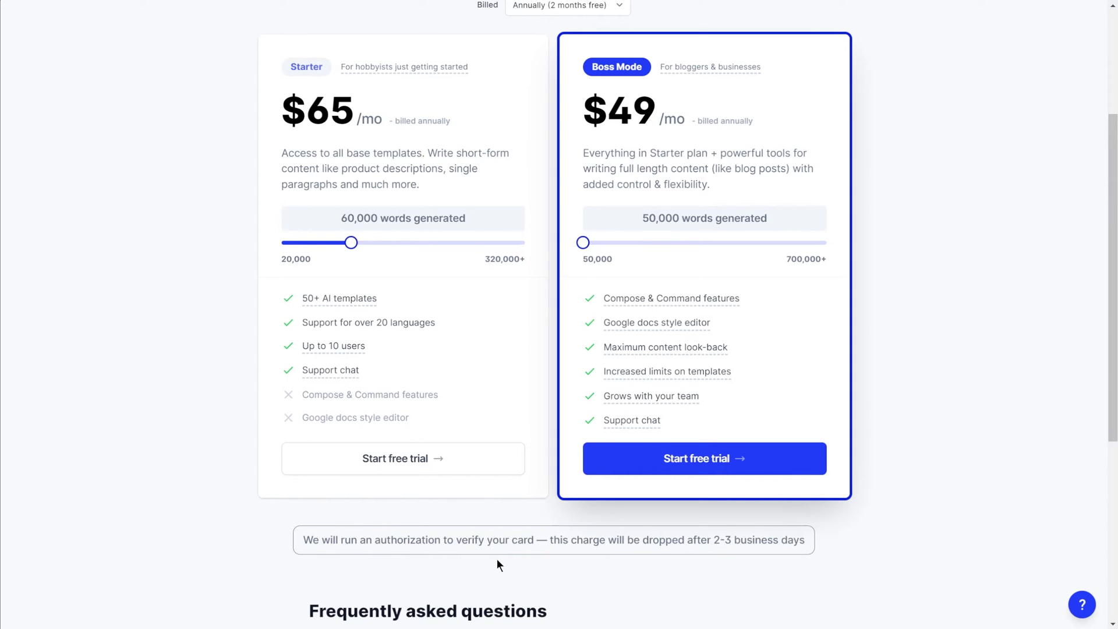
pyautogui.moveTo(375, 541); pyautogui.dragTo(455, 538)
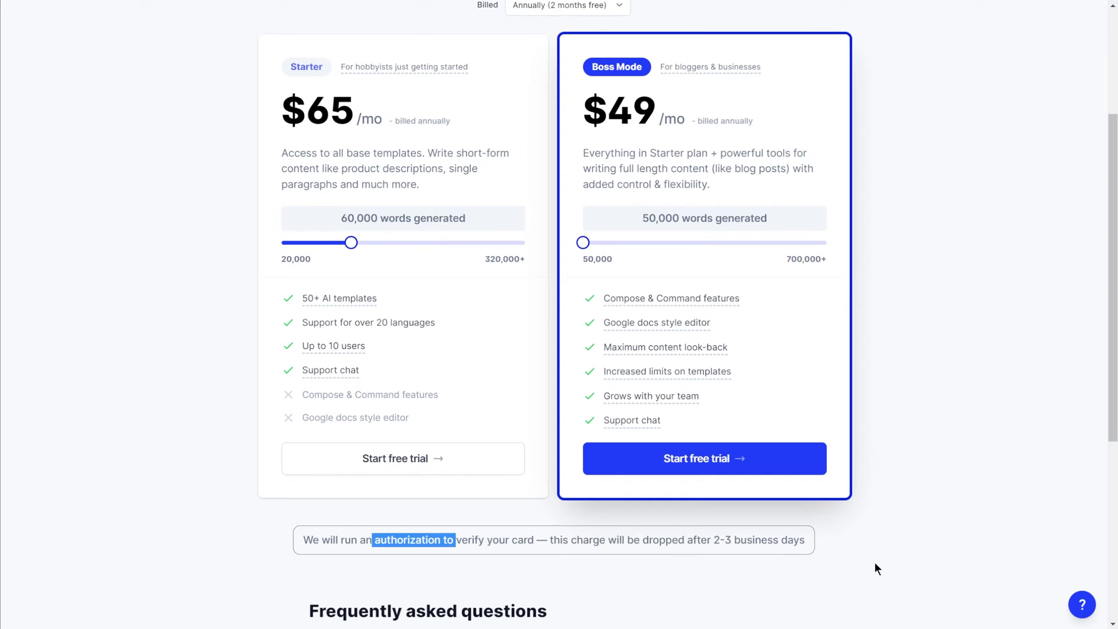
pyautogui.scroll(-1, 868, 550)
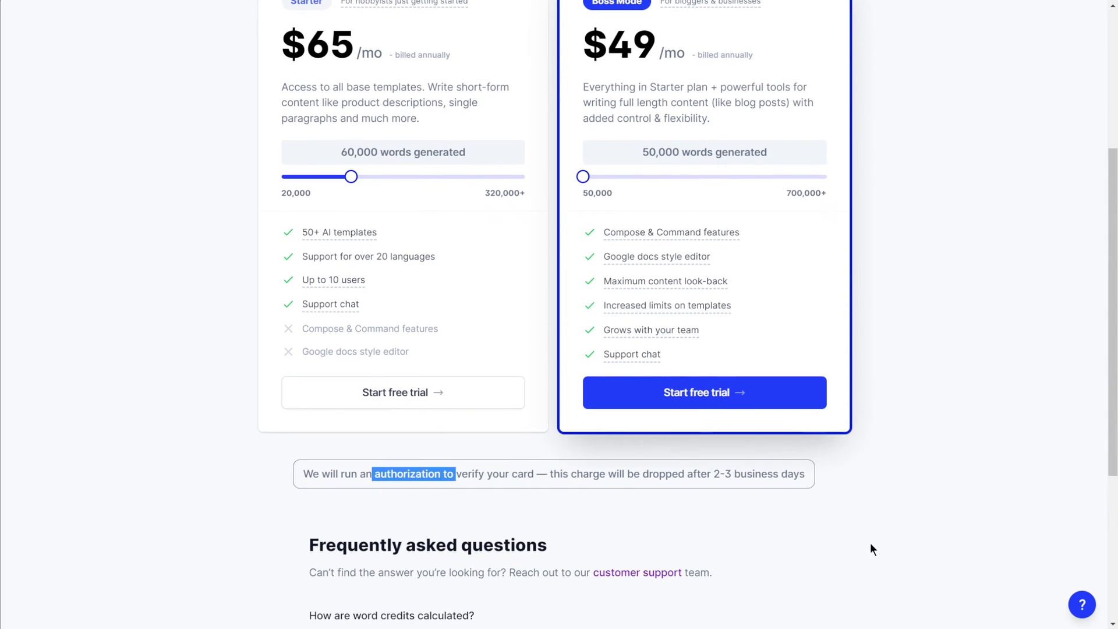
pyautogui.scroll(2, 865, 556)
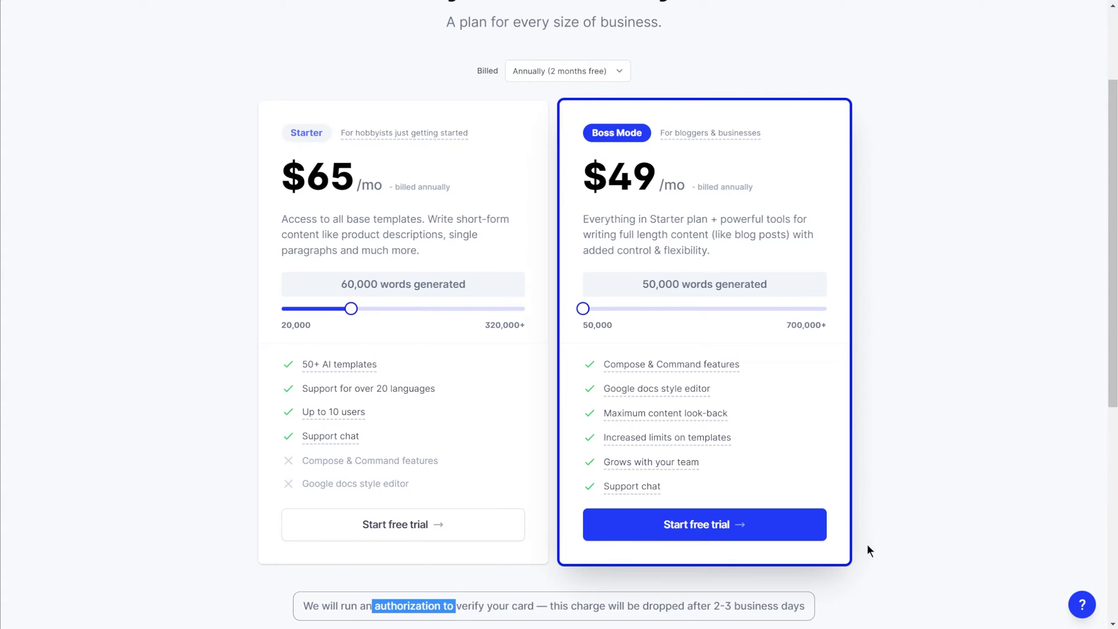
pyautogui.click(867, 545)
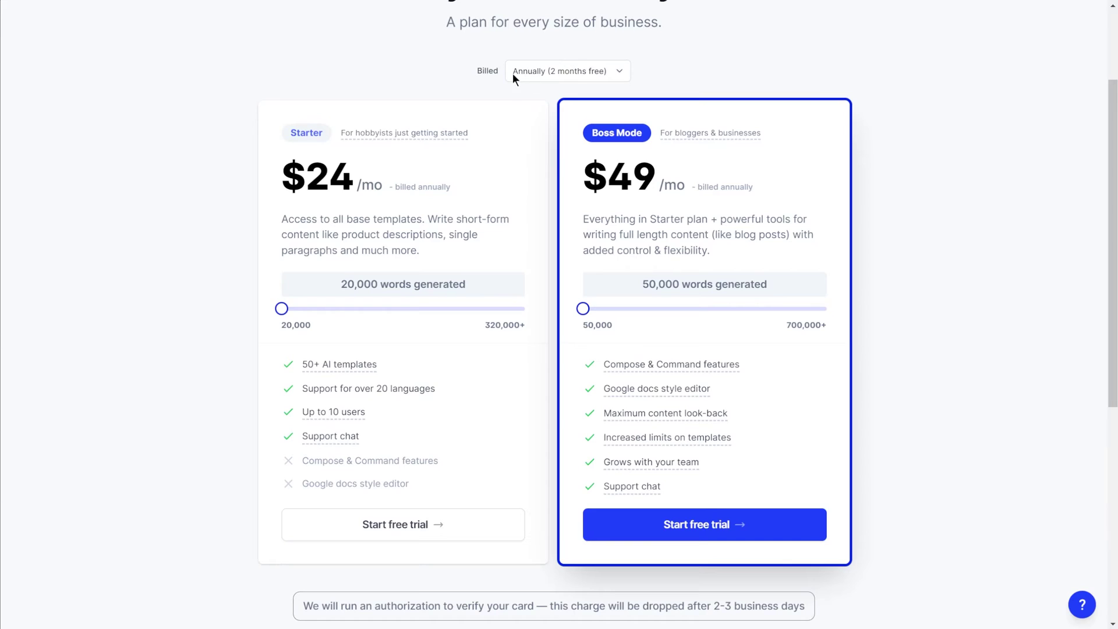
# Step: Switch billing to Monthly, set Boss Mode to 50,000 words, and start its free trial
pyautogui.click(603, 75)
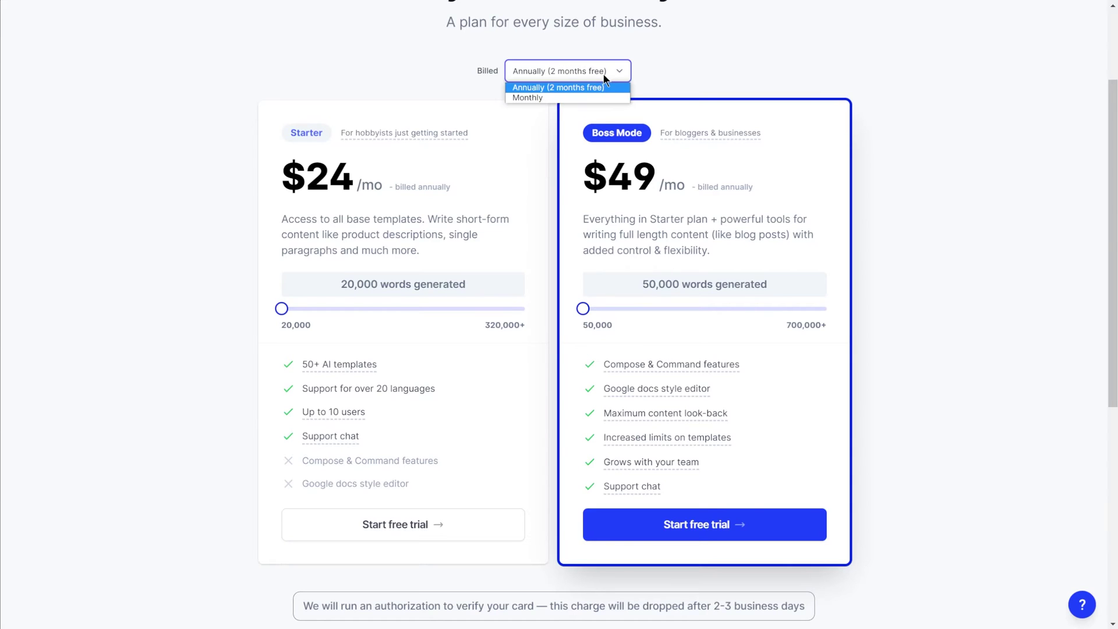
pyautogui.click(573, 94)
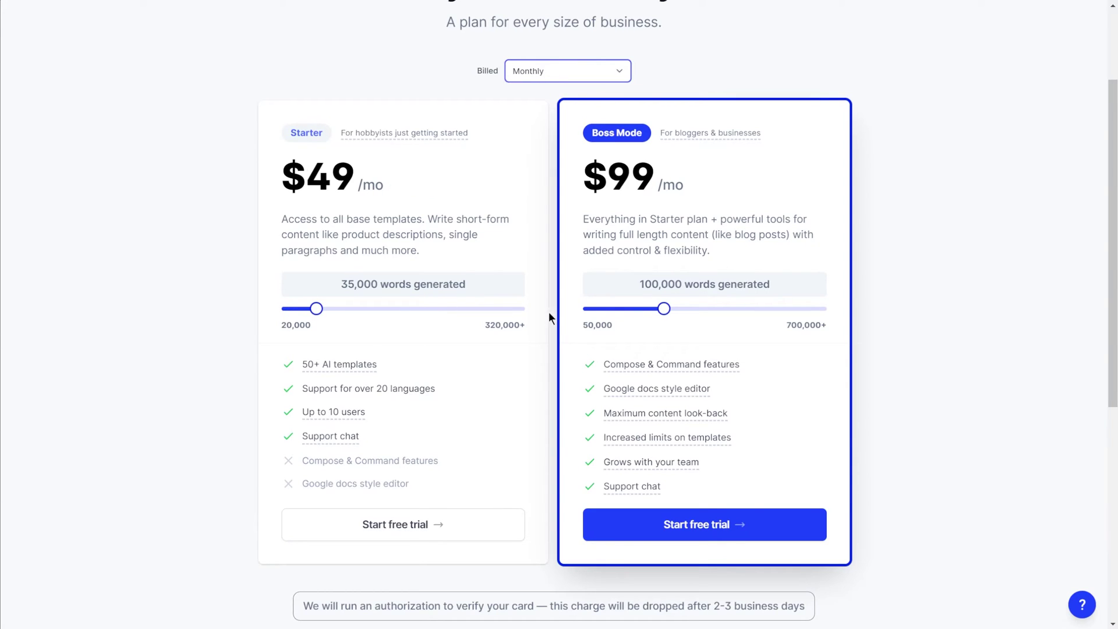
pyautogui.moveTo(664, 308); pyautogui.dragTo(535, 308)
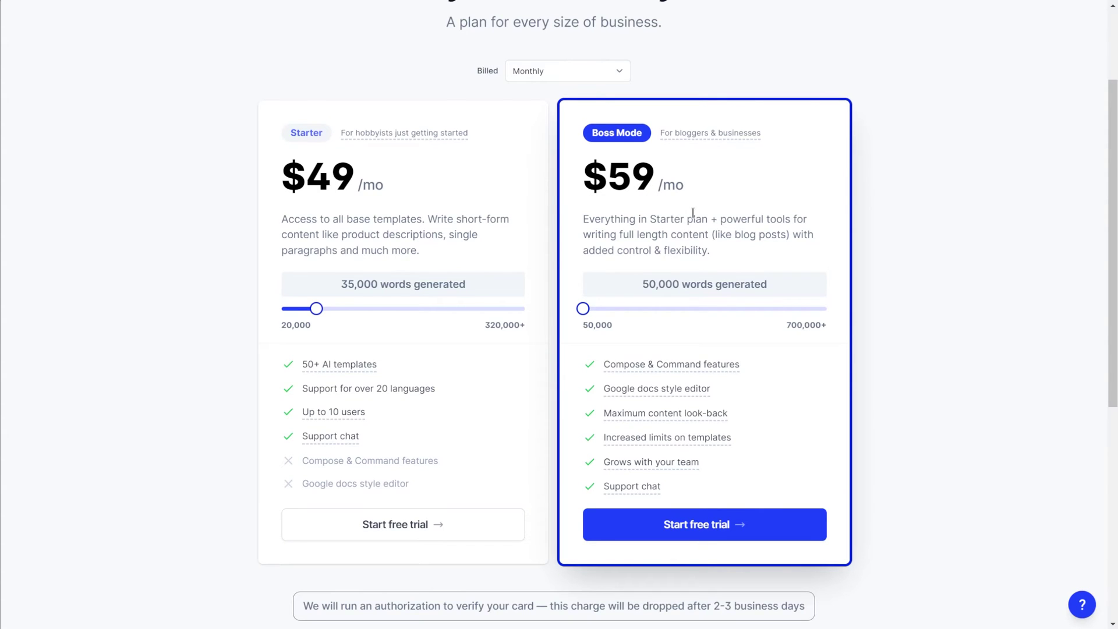
pyautogui.click(710, 527)
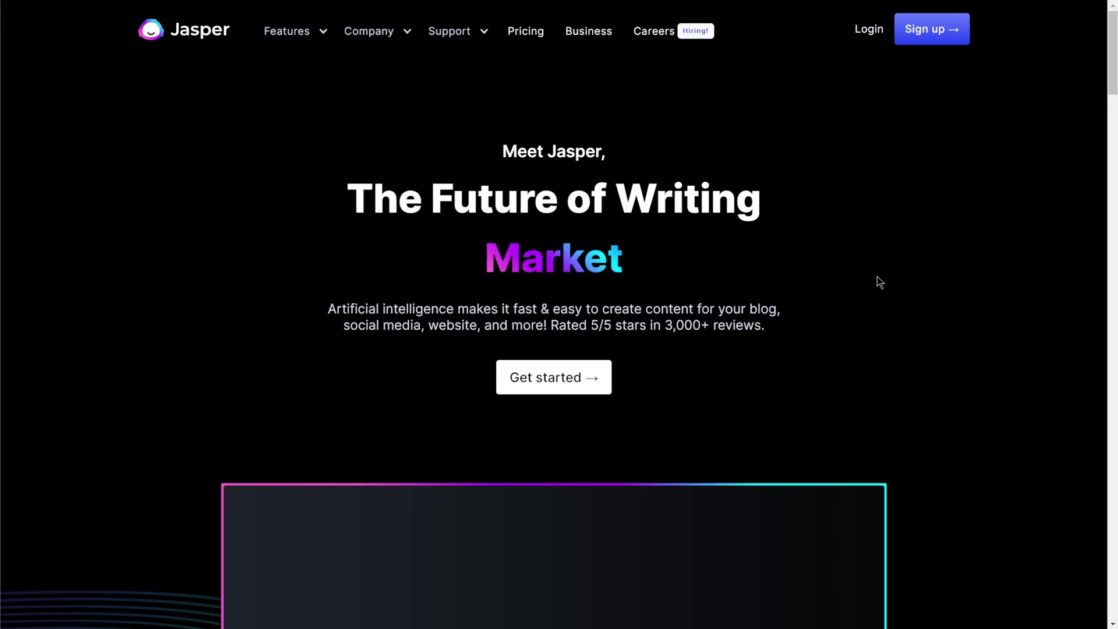
# Step: Log in with the account e-mail and paste the emailed verification code to verify
pyautogui.click(869, 32)
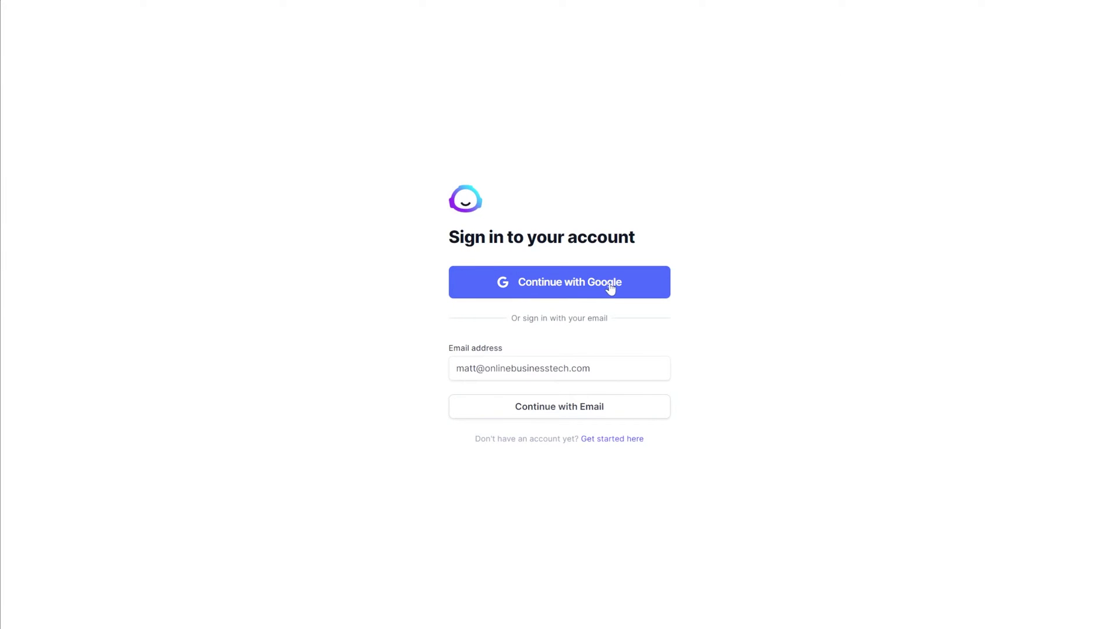
pyautogui.click(585, 366)
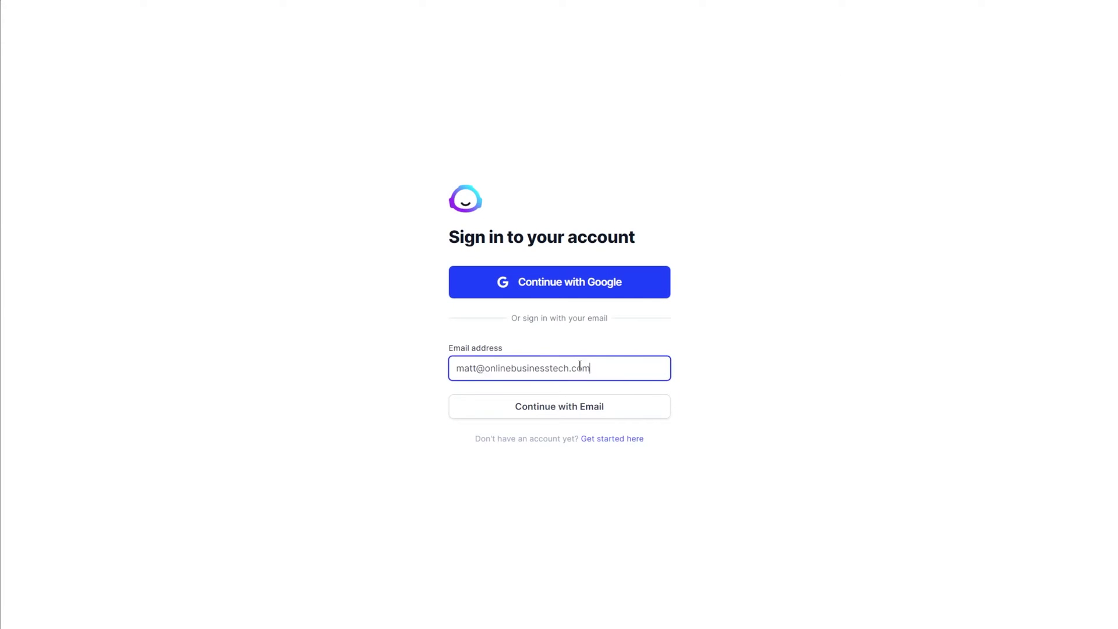
pyautogui.click(546, 408)
pyautogui.click(557, 407)
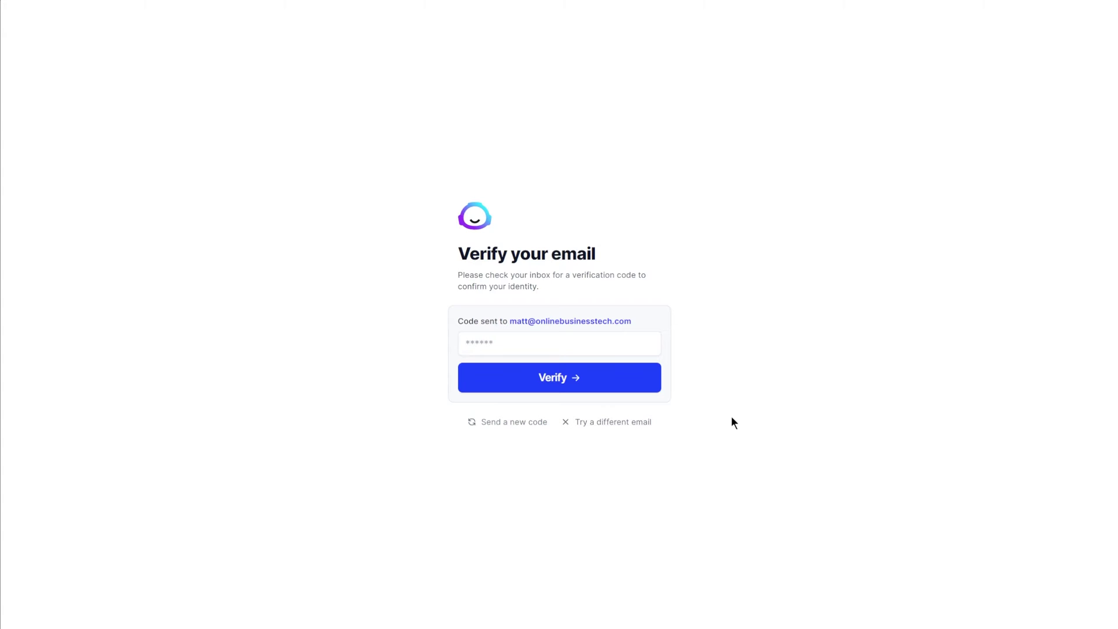
pyautogui.click(596, 348)
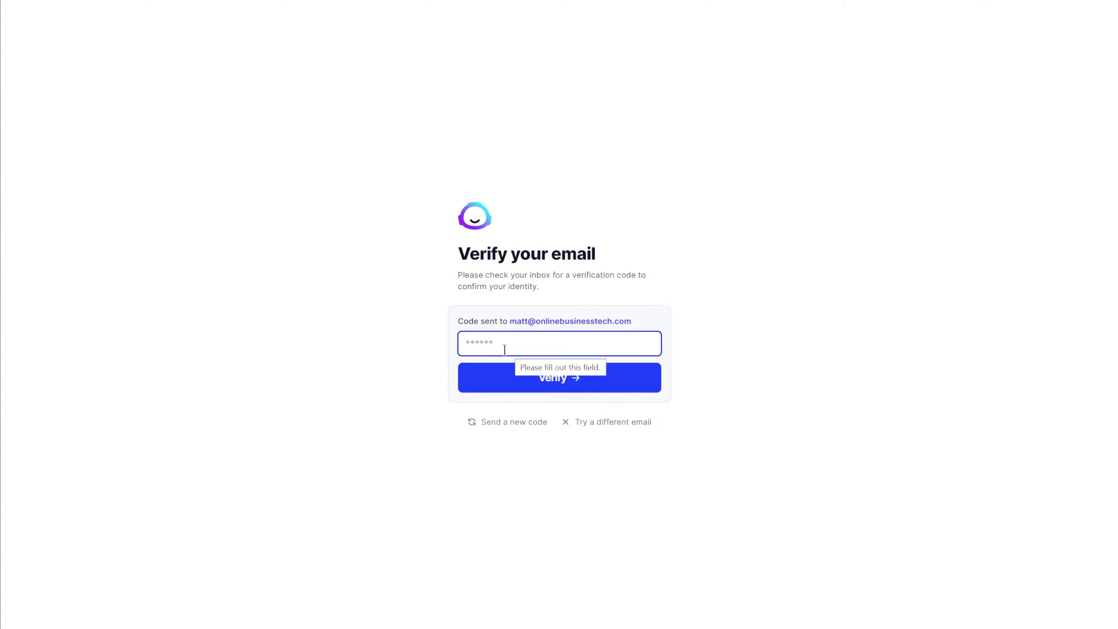
pyautogui.rightClick(533, 344)
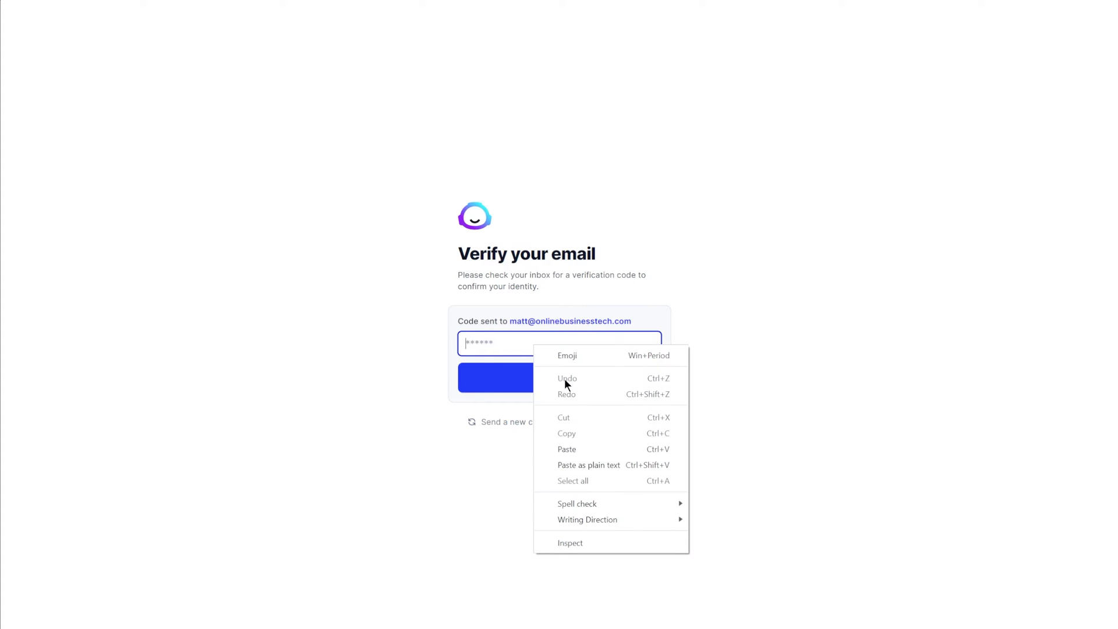
pyautogui.click(578, 445)
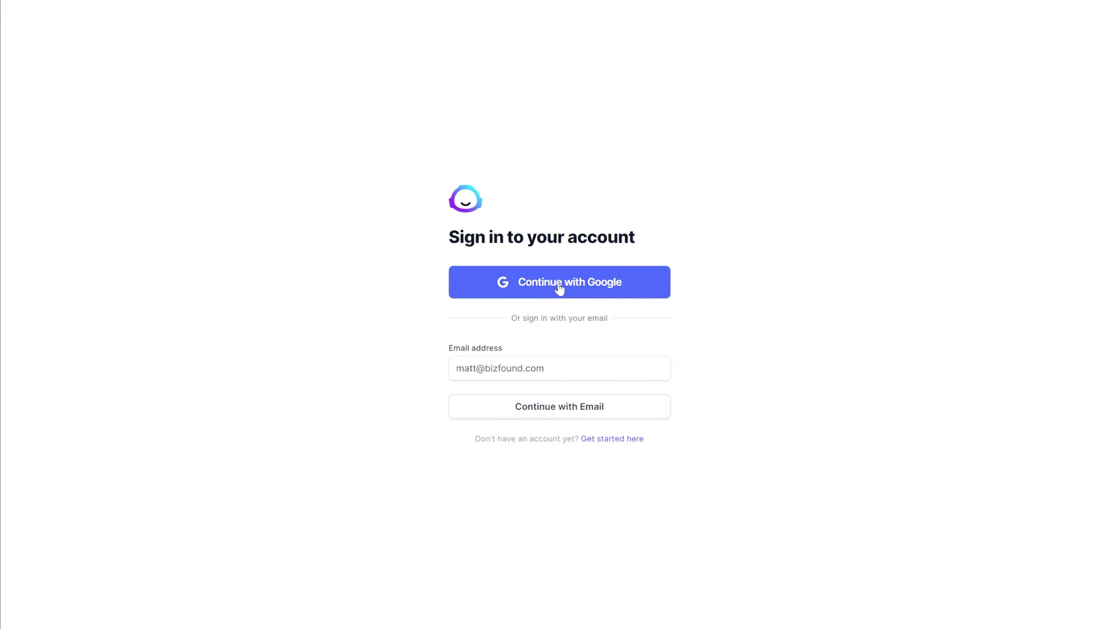
# Step: Sign in with the Google account and open the Templates gallery
pyautogui.click(559, 287)
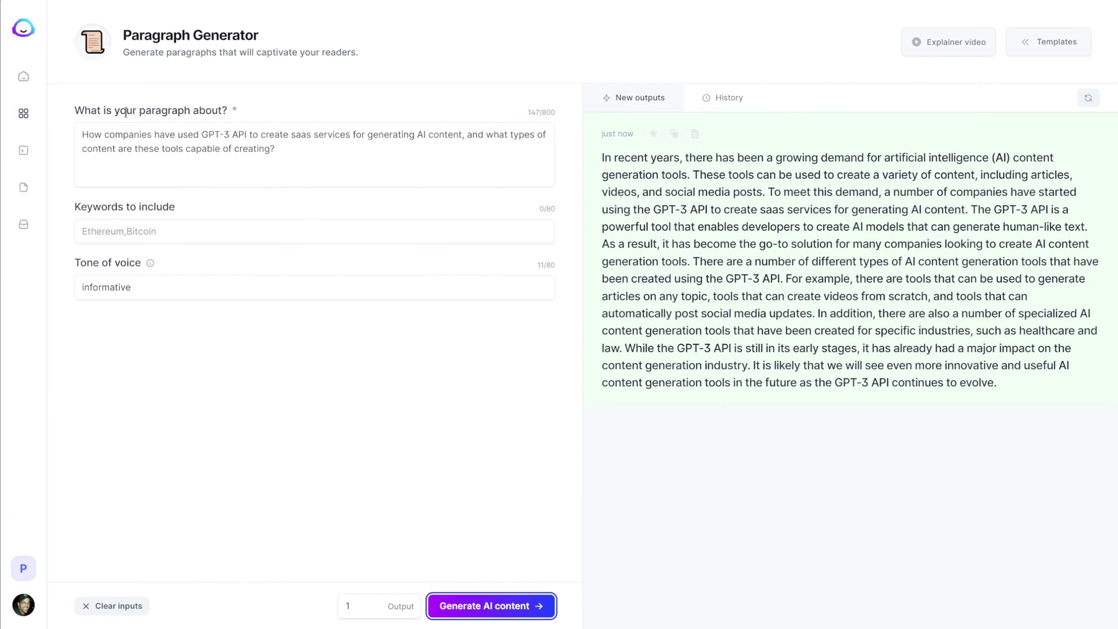
pyautogui.click(21, 122)
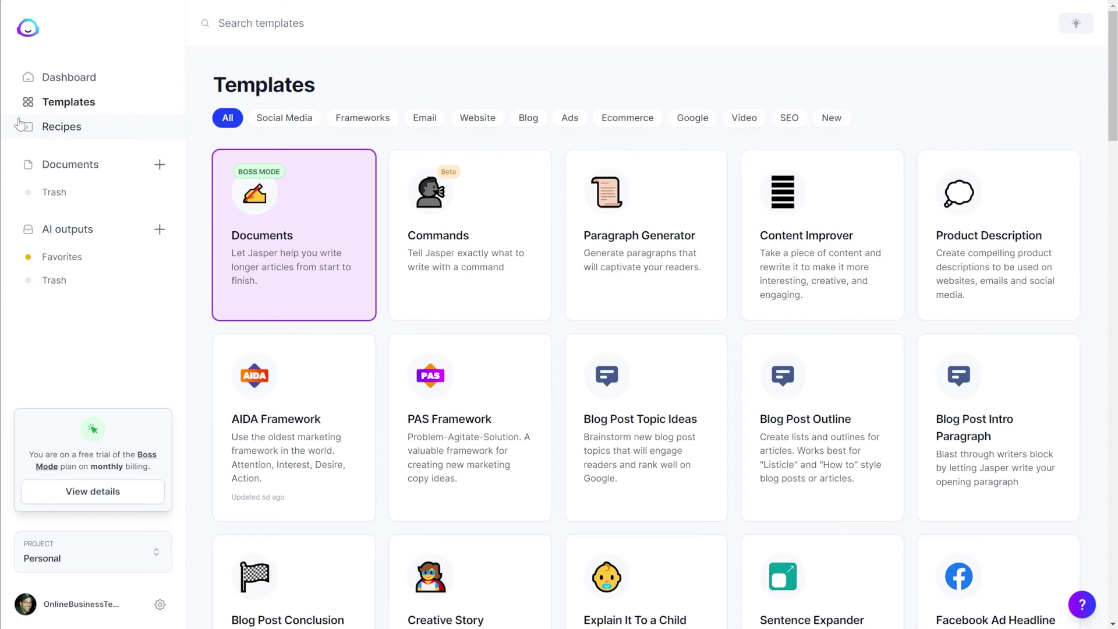
# Step: Browse the Social Media, Frameworks, Email, Website, Blog, Ads and Ecommerce filters, then open Documents from All
pyautogui.click(290, 119)
pyautogui.click(381, 120)
pyautogui.click(422, 122)
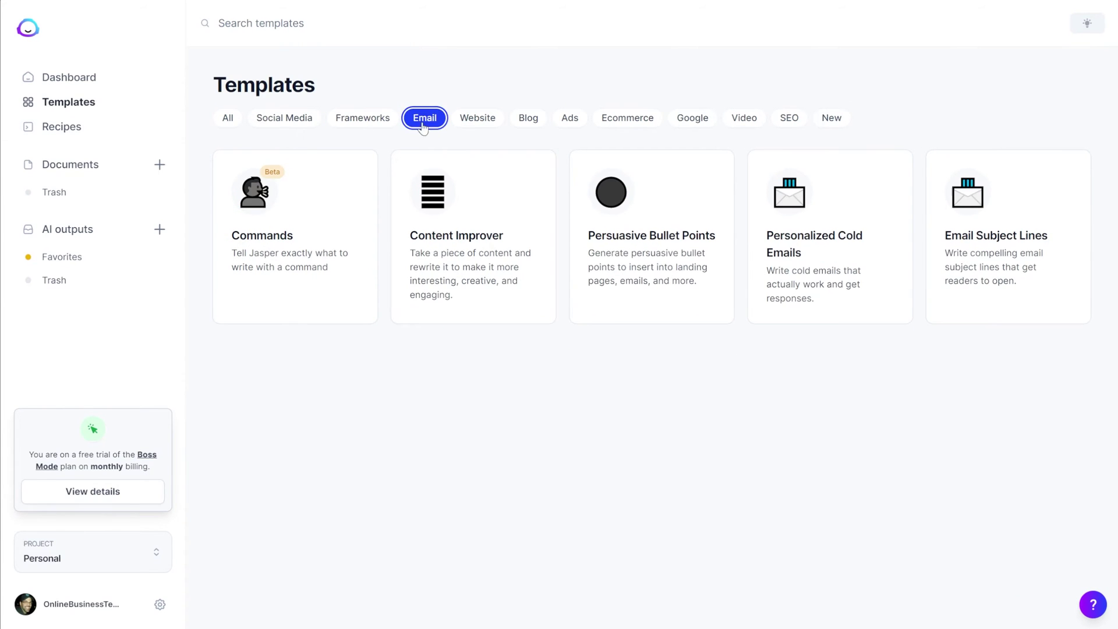
pyautogui.click(477, 120)
pyautogui.click(528, 119)
pyautogui.click(569, 119)
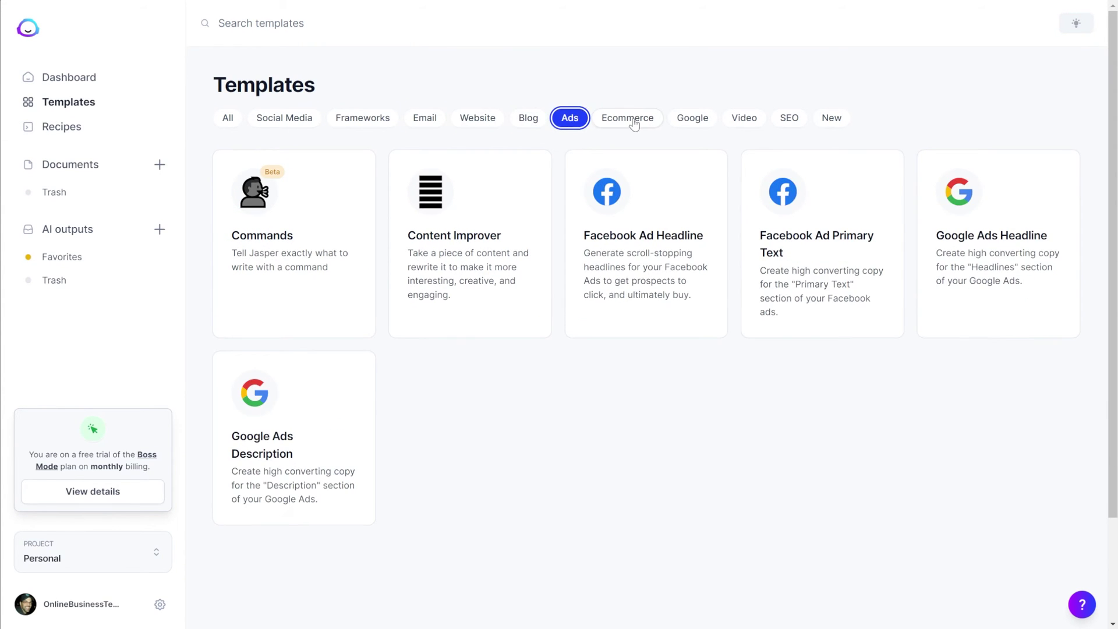
pyautogui.click(626, 118)
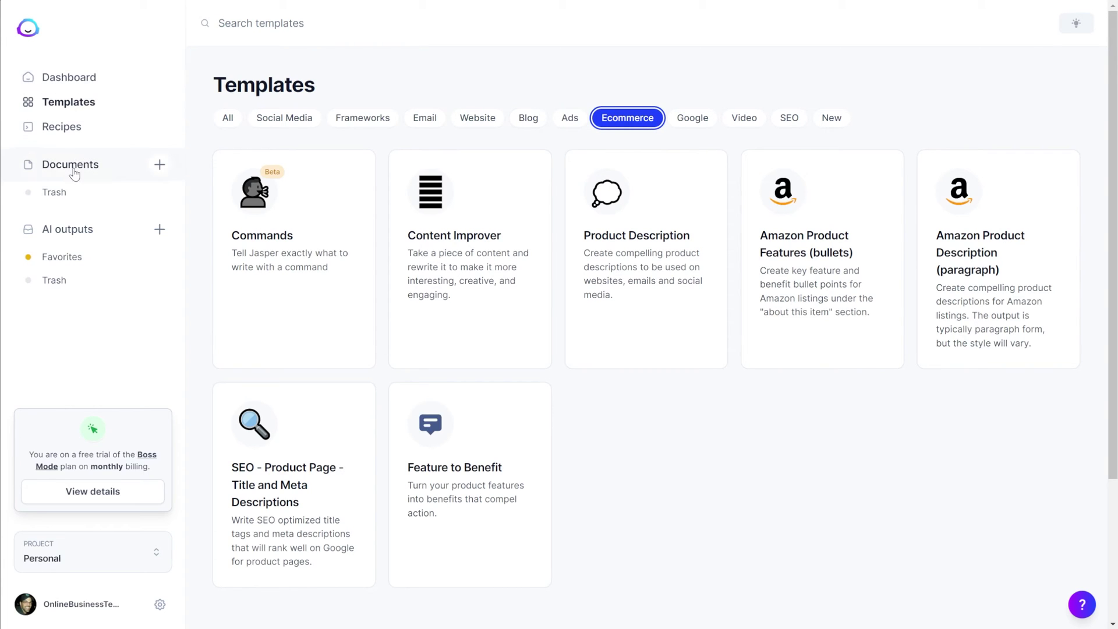
pyautogui.click(228, 118)
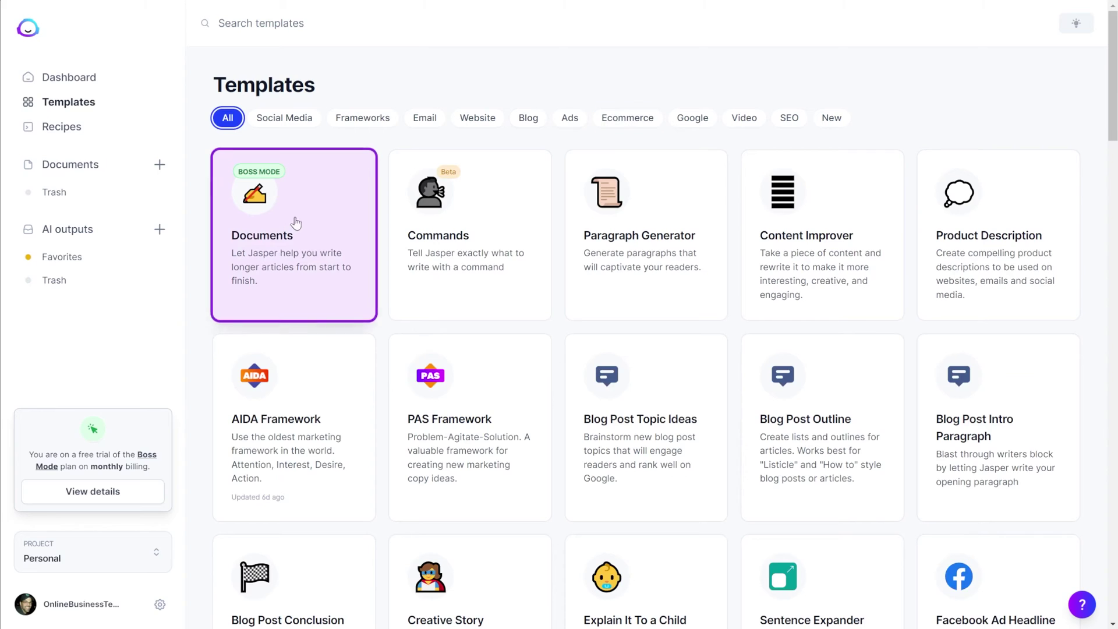
pyautogui.click(295, 249)
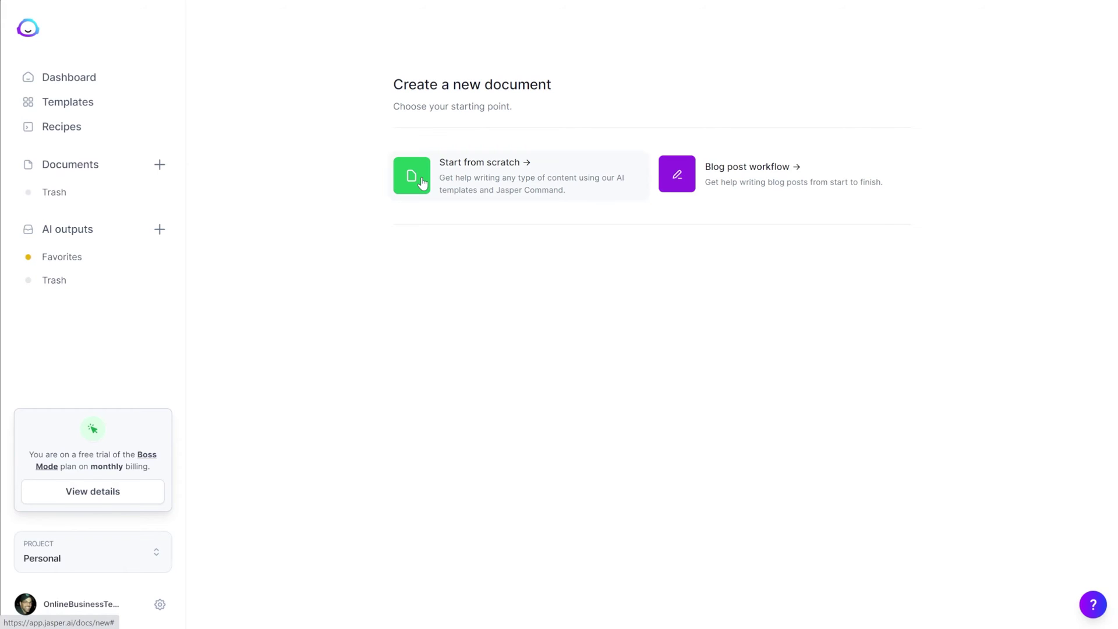
# Step: Start a blank document from scratch, then view the Billing settings showing 1,011 trial credits
pyautogui.click(485, 172)
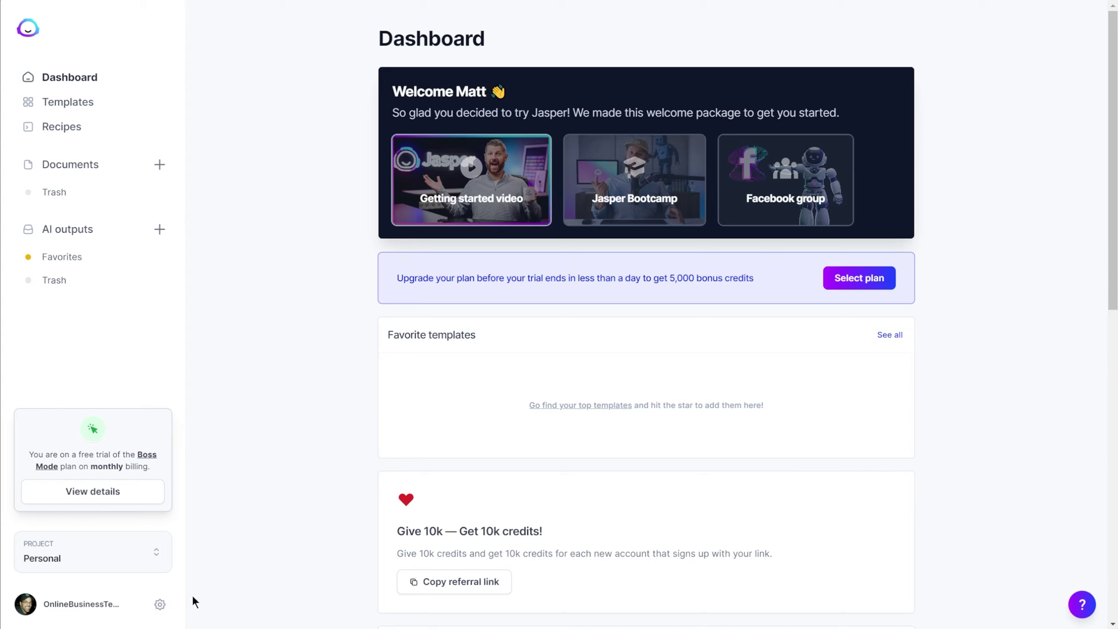
pyautogui.click(160, 605)
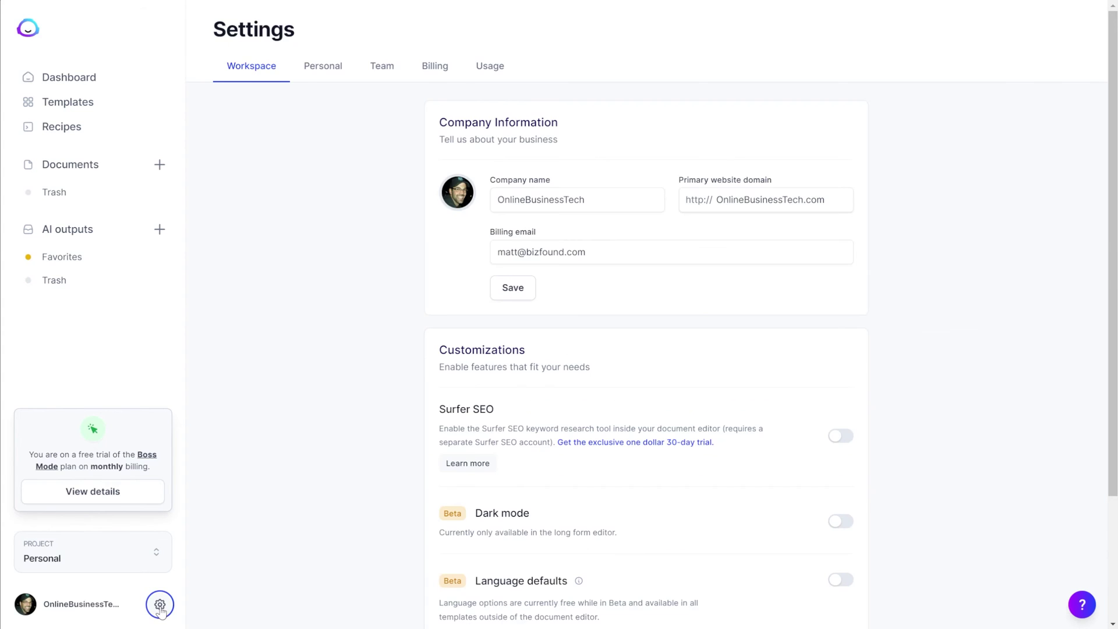
pyautogui.click(436, 67)
pyautogui.scroll(-3, 950, 350)
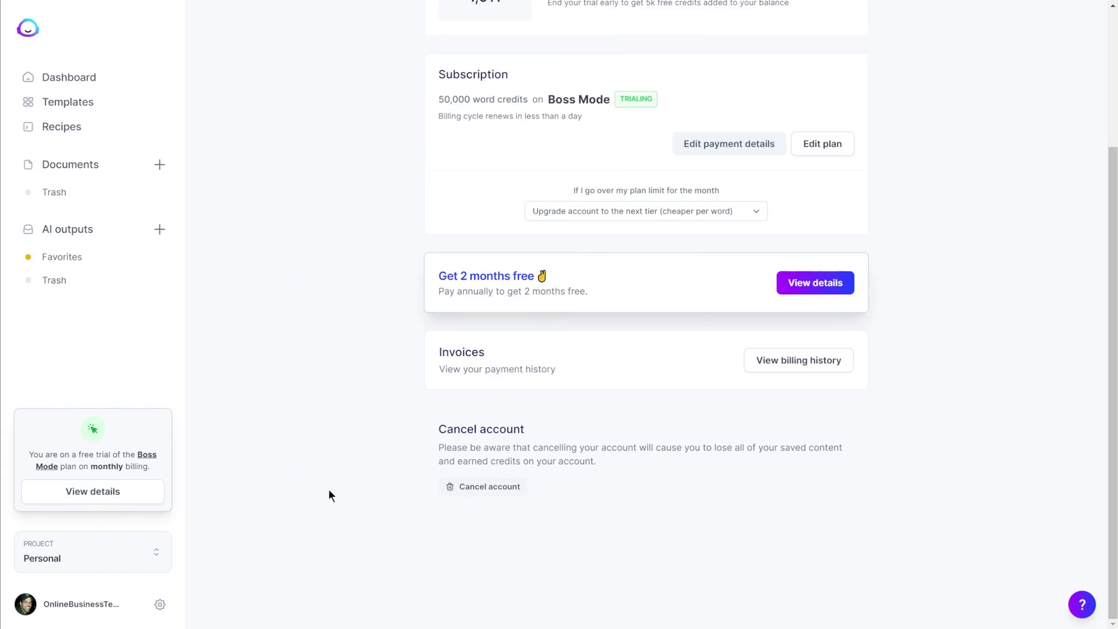
# Step: Go to app.jasper.ai/credits to load the Earn free credits page
pyautogui.scroll(2, 329, 494)
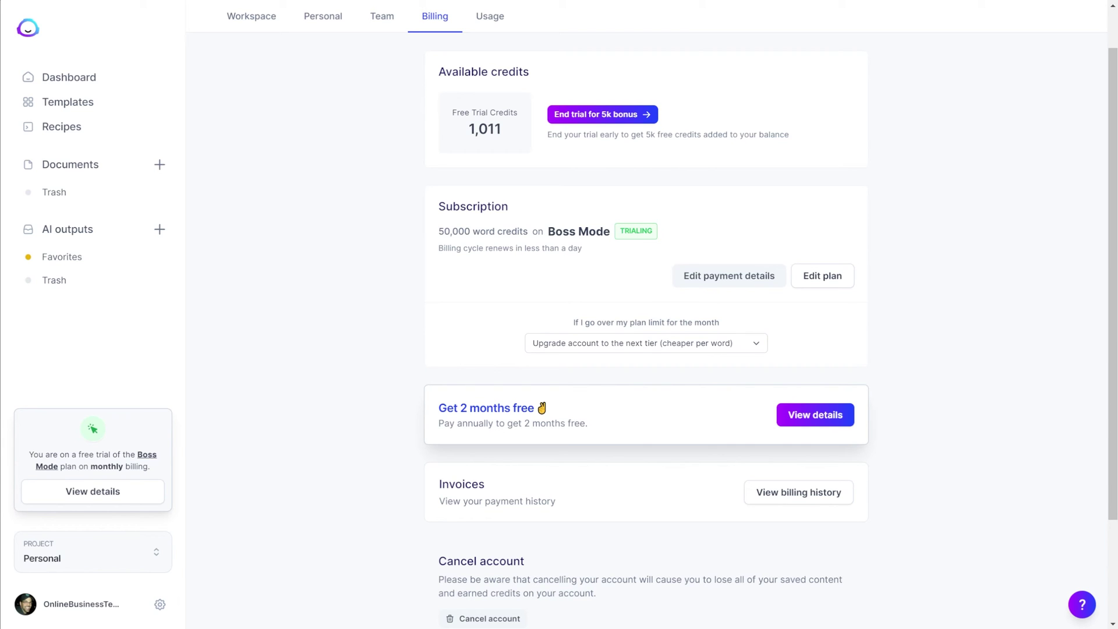
pyautogui.write('credits')
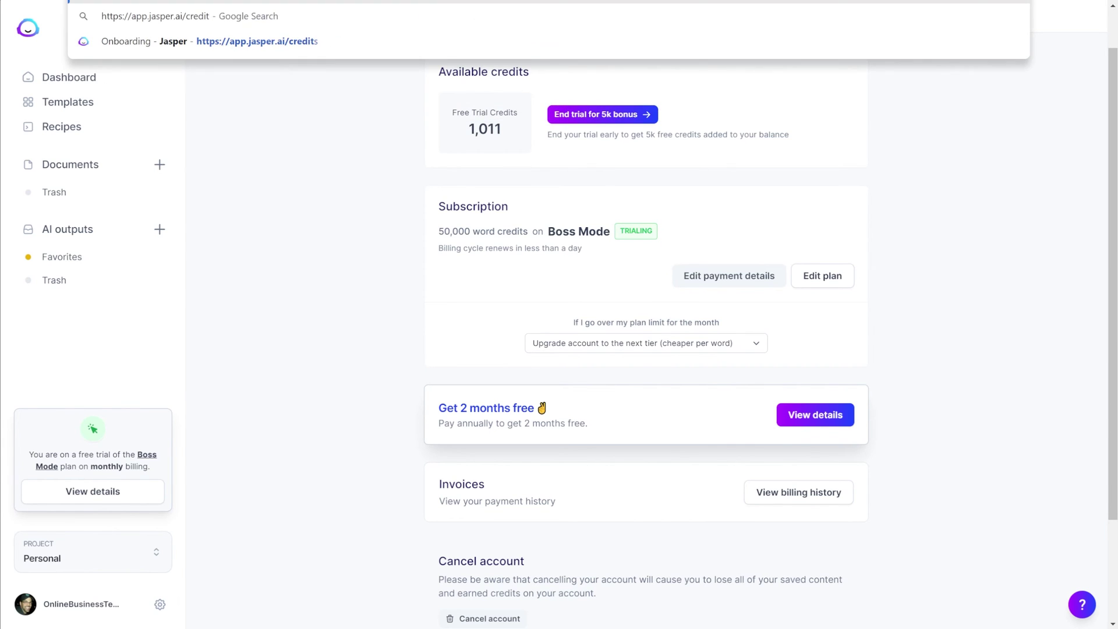
pyautogui.press('Return')
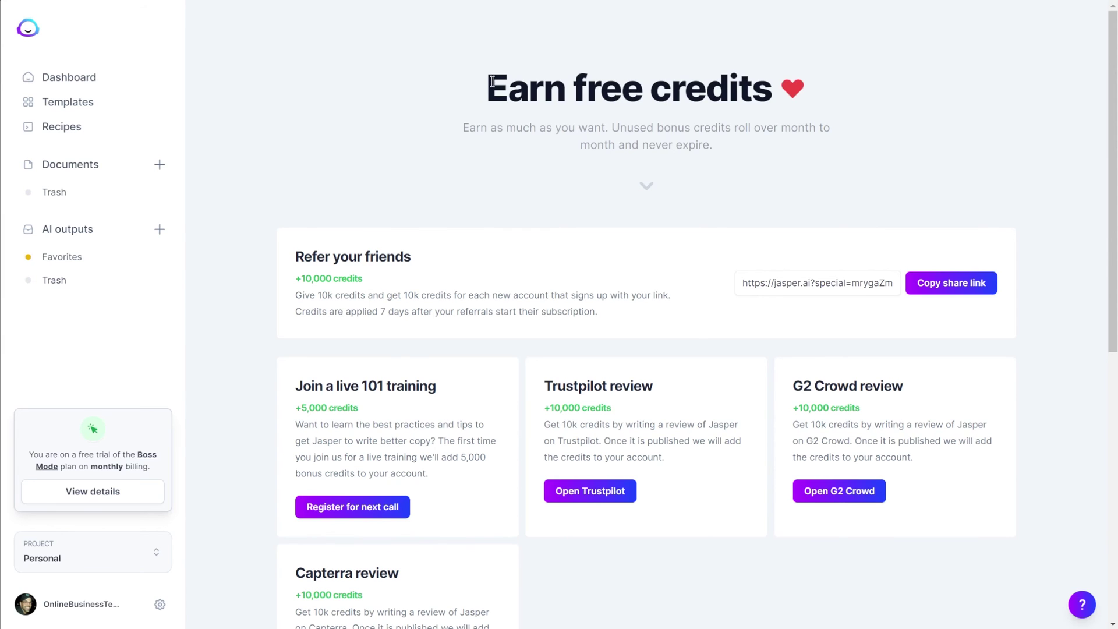
pyautogui.moveTo(492, 81); pyautogui.dragTo(771, 90)
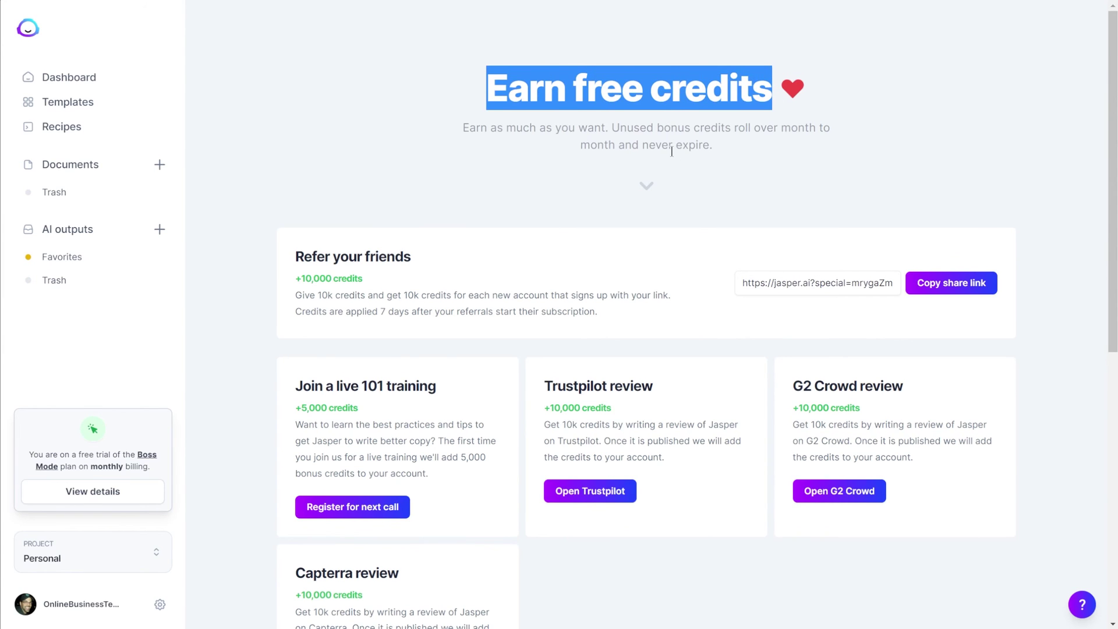
pyautogui.scroll(-1, 671, 152)
pyautogui.click(333, 185)
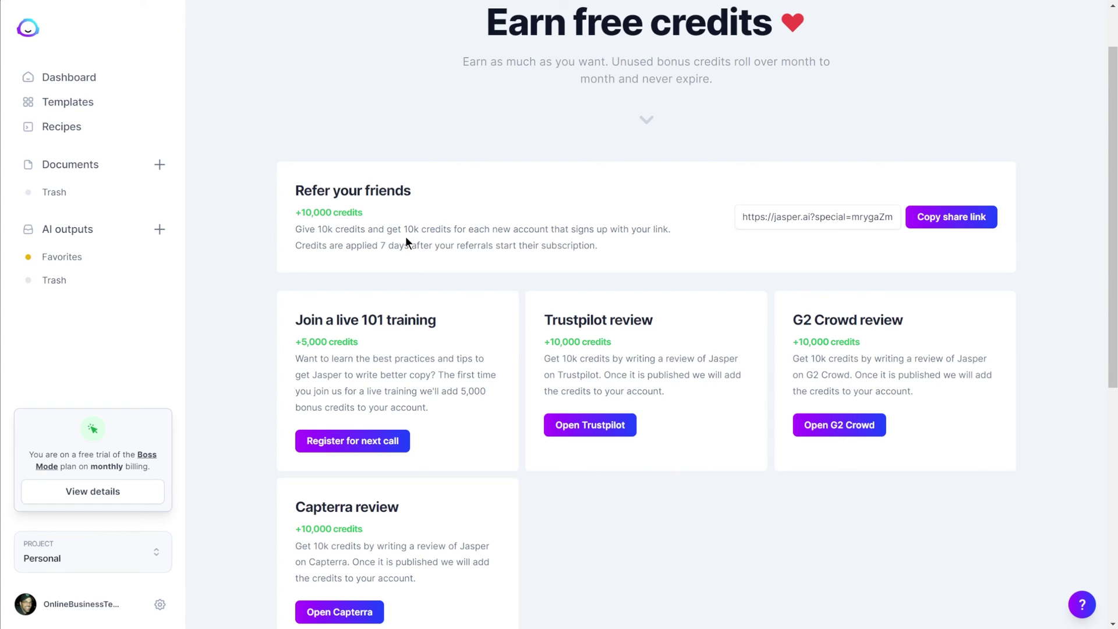
pyautogui.scroll(-2, 411, 242)
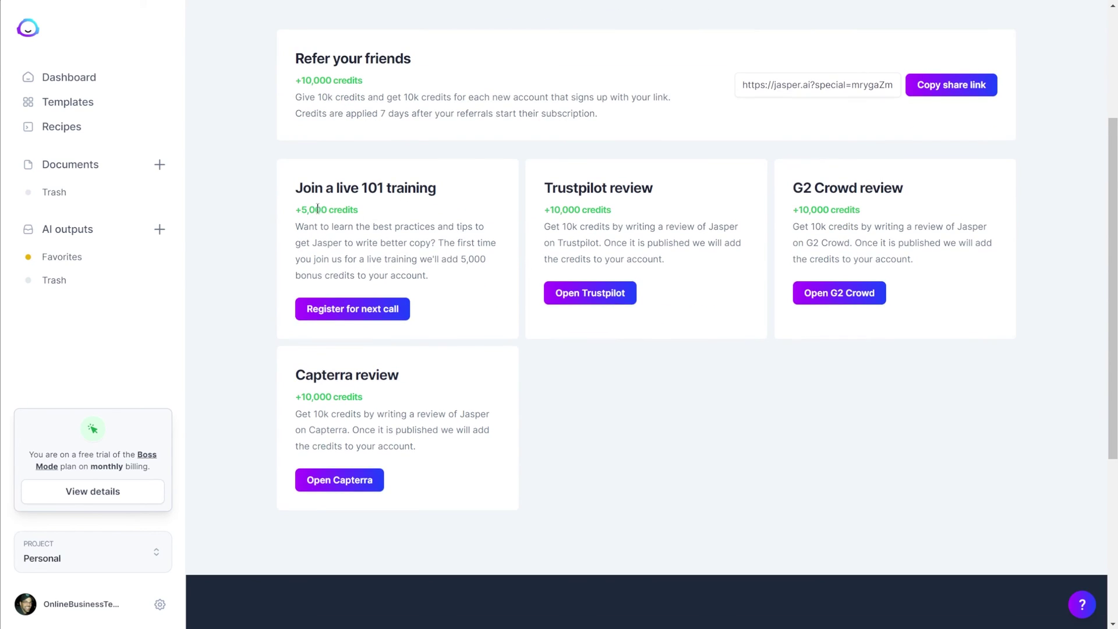
pyautogui.moveTo(360, 188); pyautogui.dragTo(425, 190)
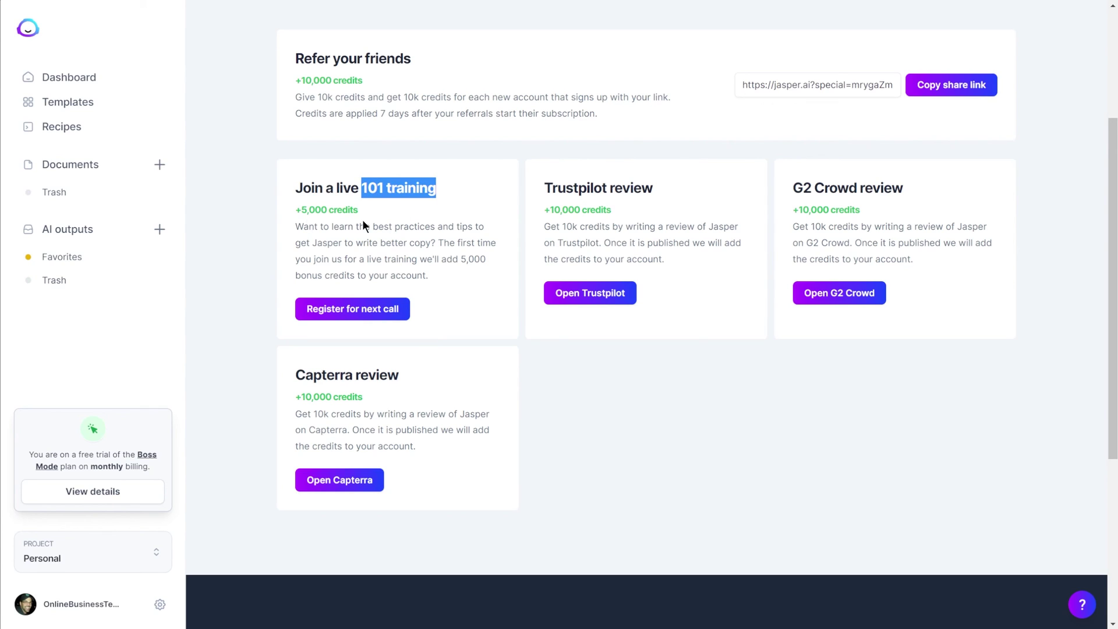
pyautogui.click(611, 222)
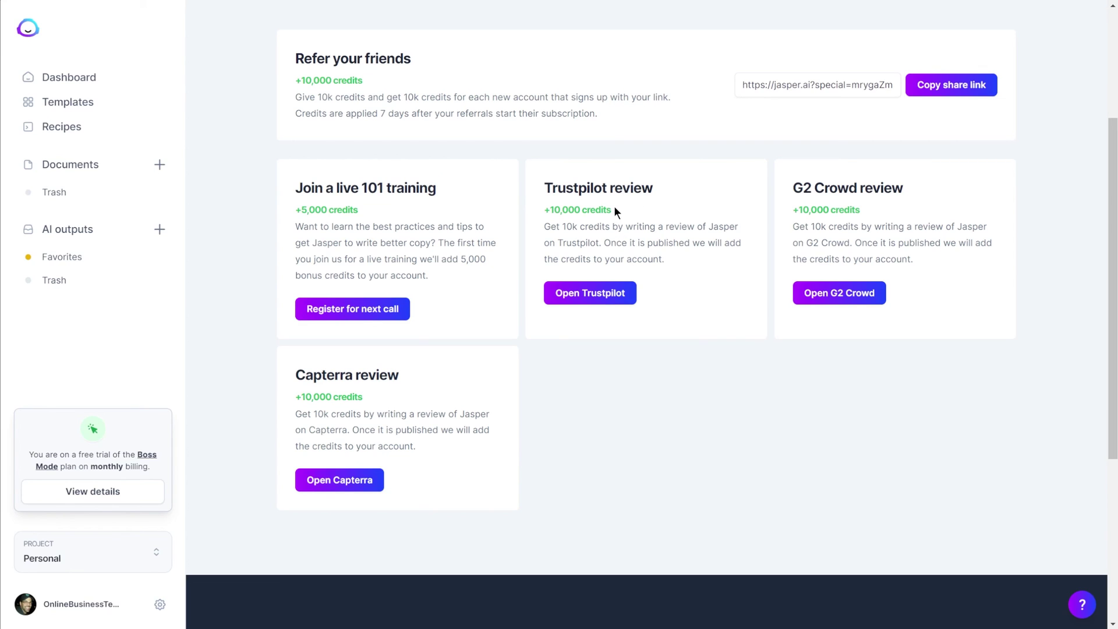